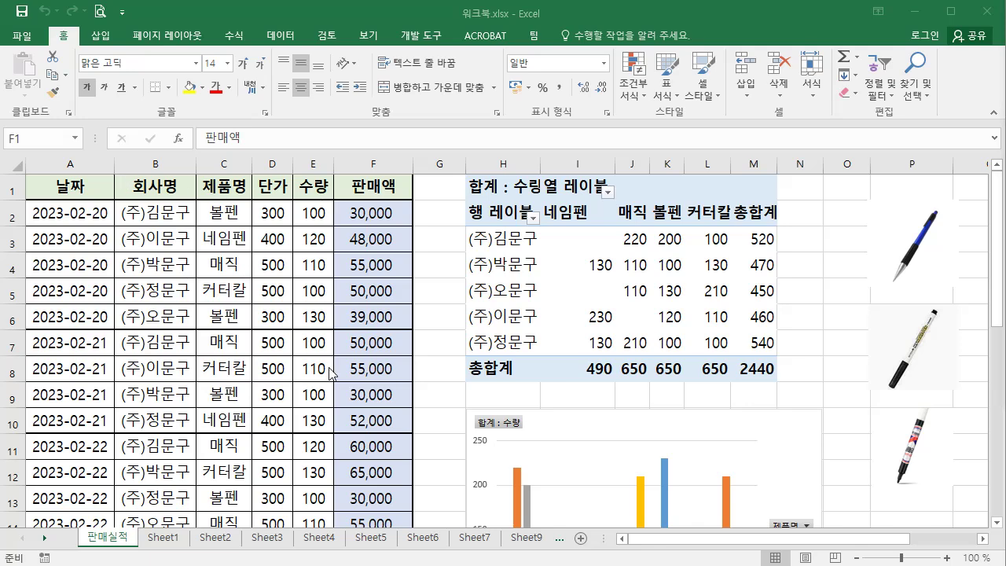
# Step: Add the New (새로 만들기) command to the Quick Access Toolbar
pyautogui.click(376, 213)
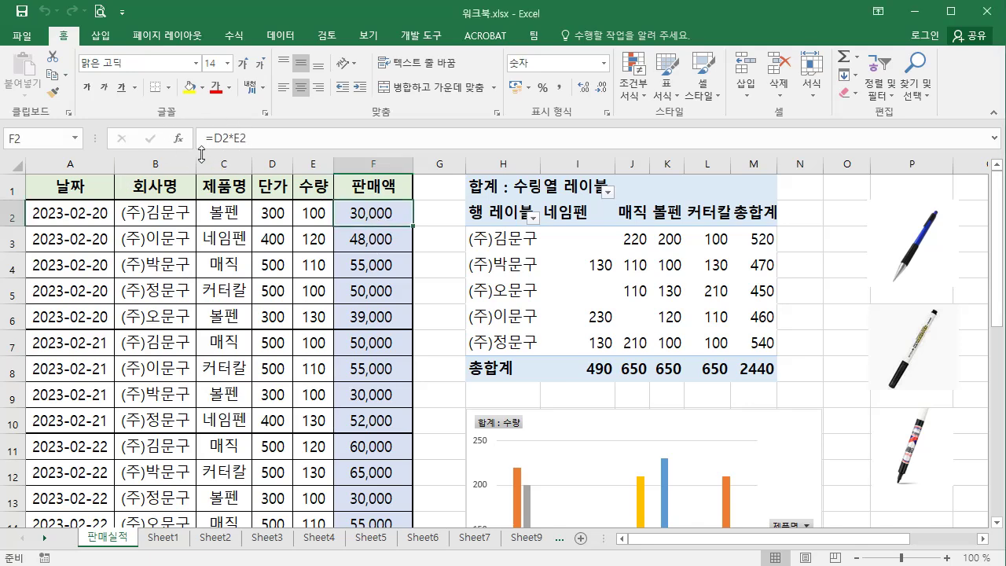
pyautogui.click(652, 461)
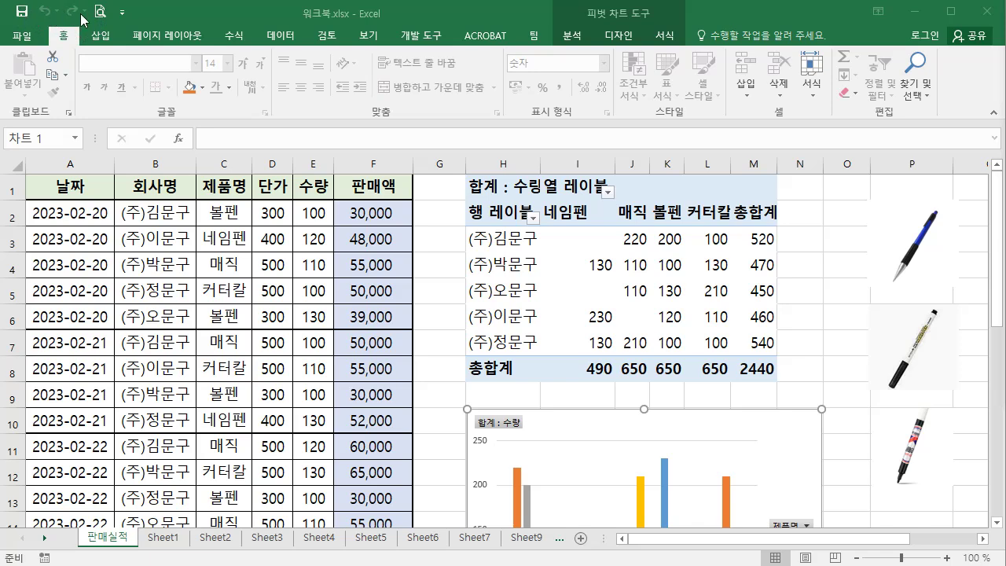
pyautogui.click(122, 13)
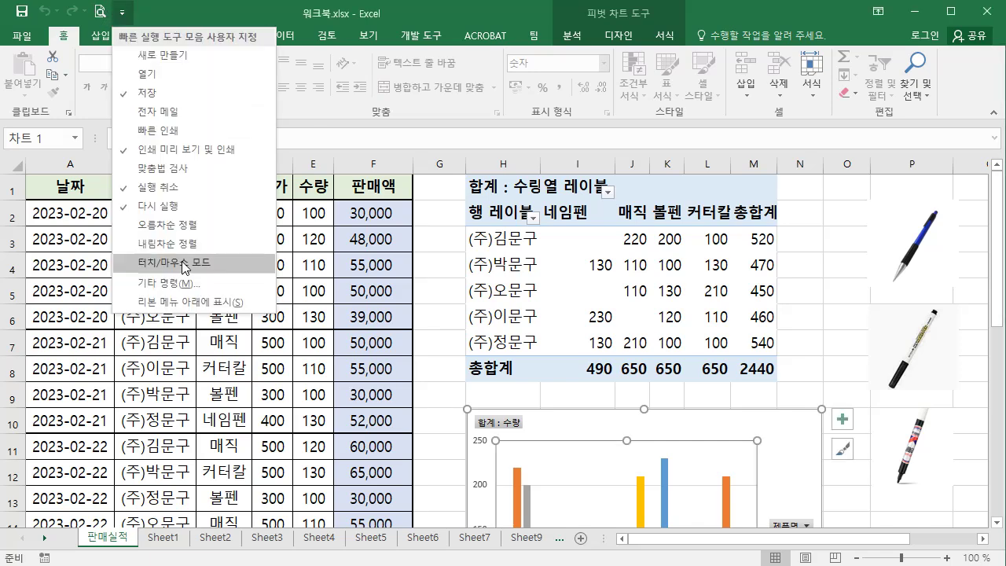
pyautogui.click(146, 56)
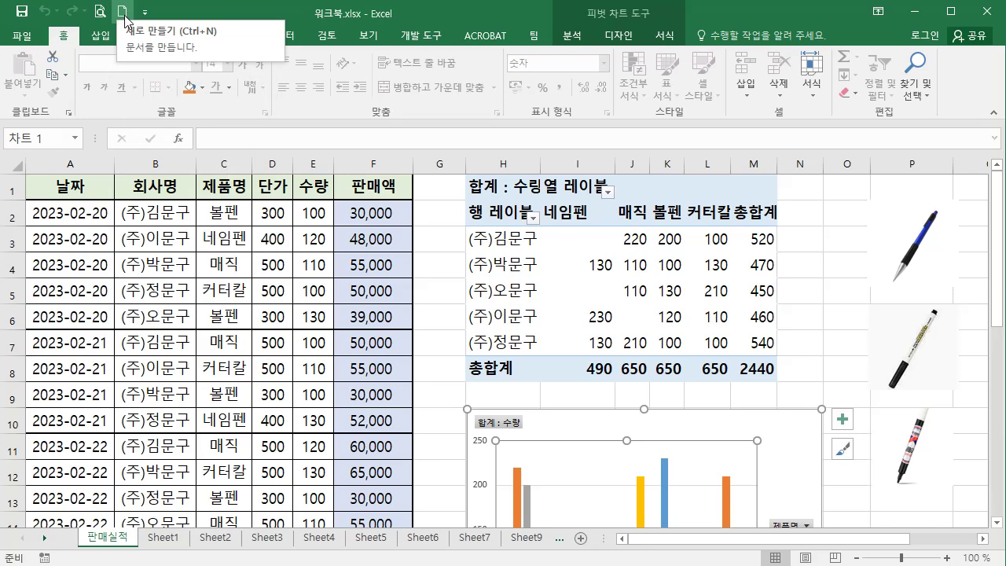
pyautogui.click(168, 35)
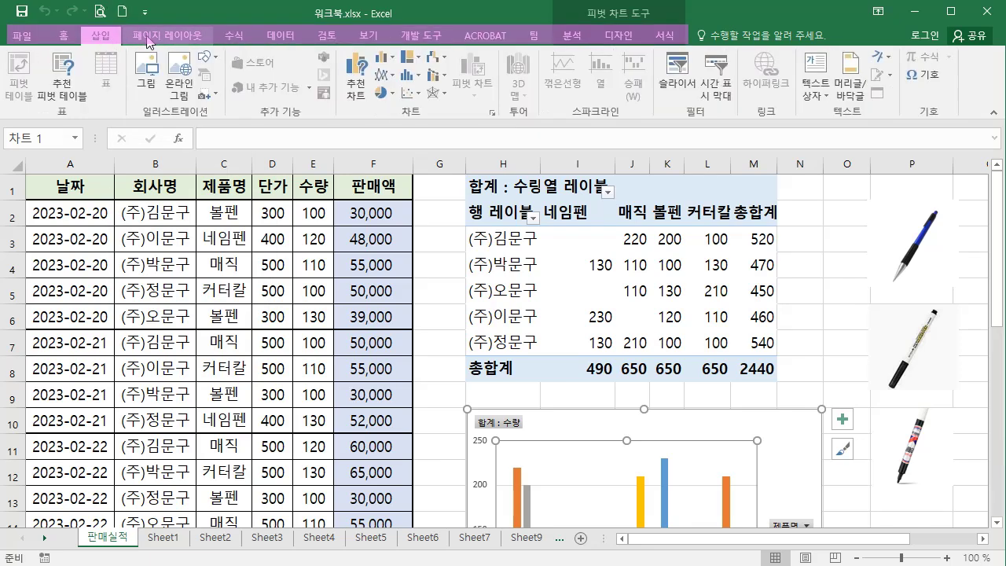
pyautogui.click(231, 37)
pyautogui.click(276, 38)
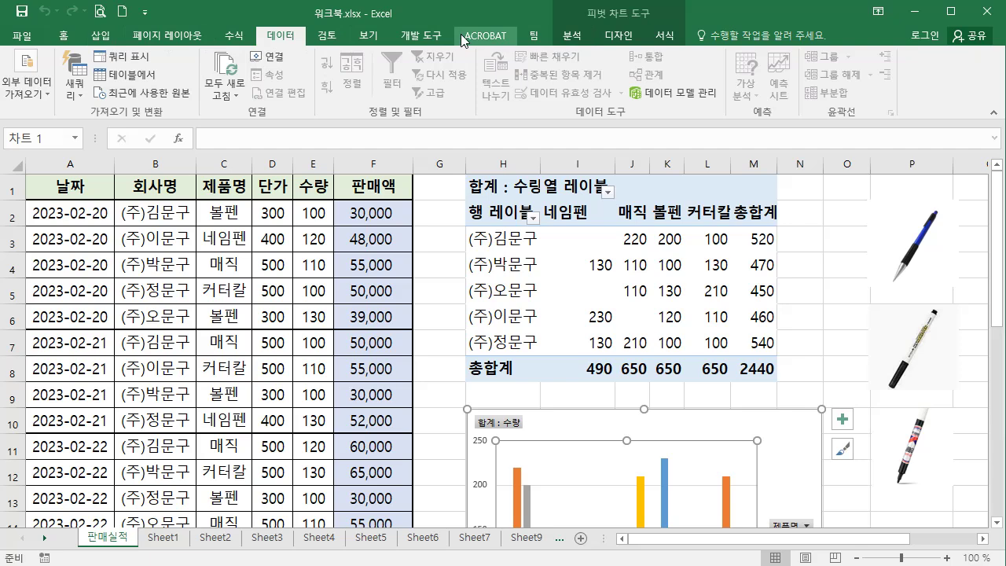
pyautogui.click(167, 35)
pyautogui.click(233, 35)
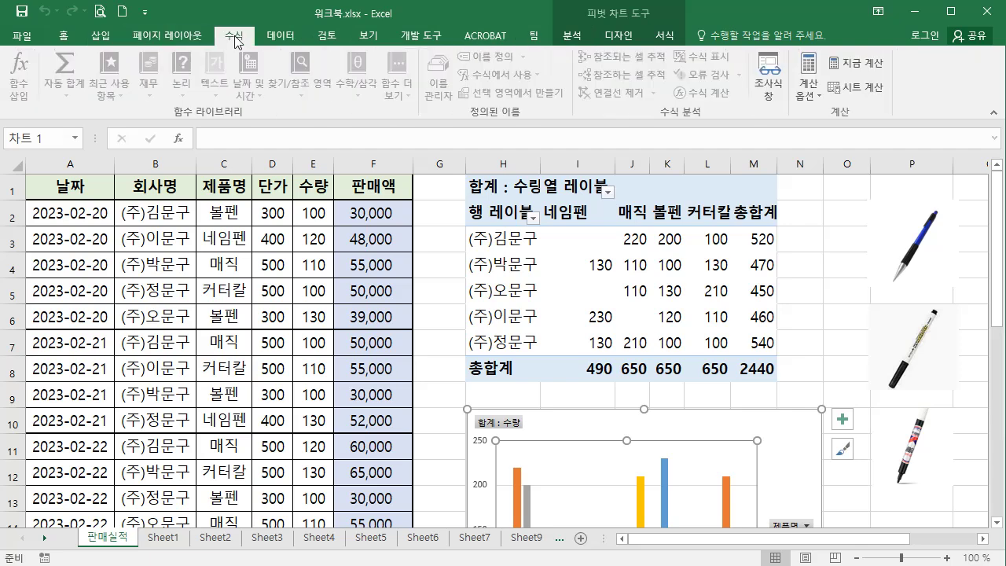
pyautogui.click(278, 36)
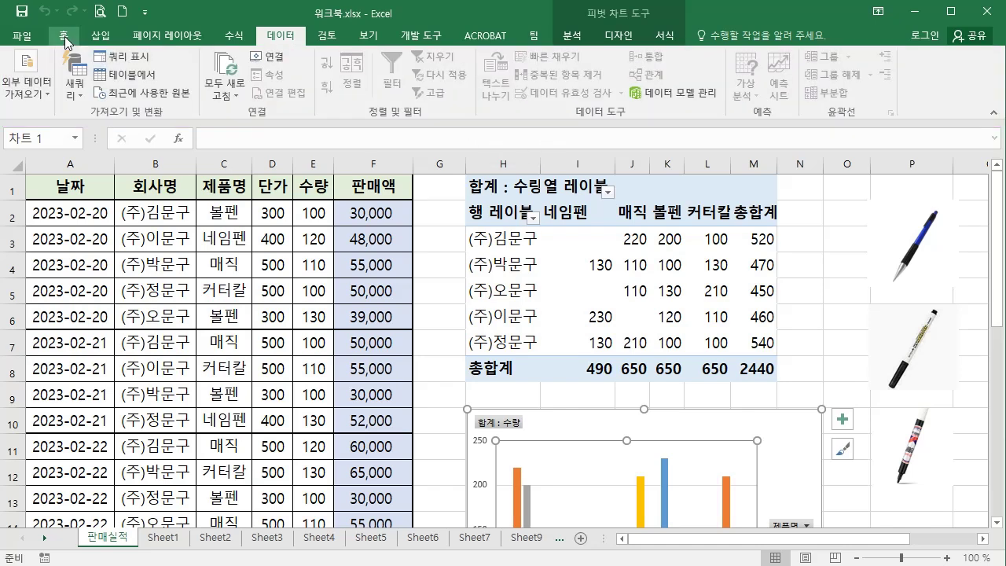
pyautogui.click(65, 37)
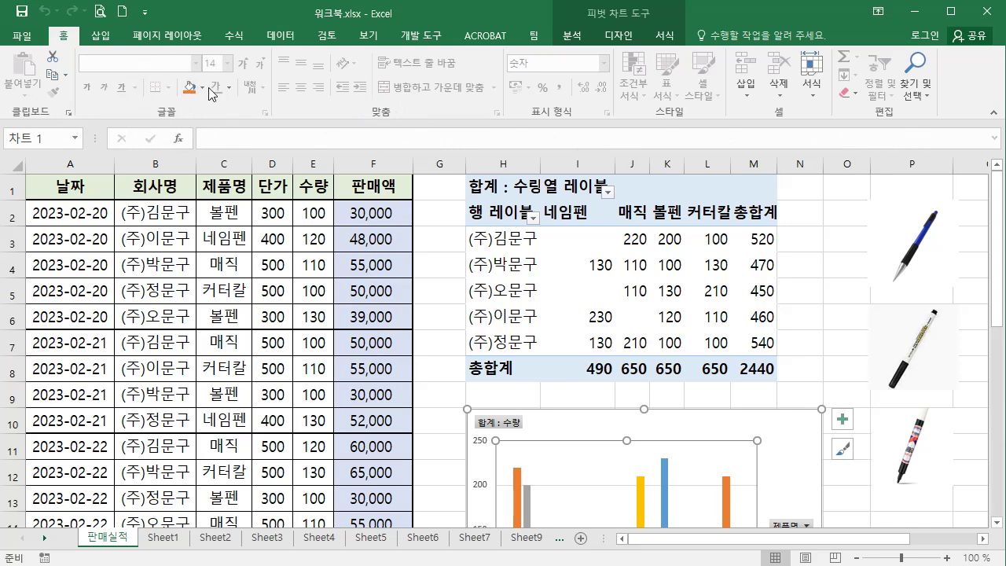
# Step: Inspect the detailed font settings of cell C2 and close them without changing anything
pyautogui.click(209, 223)
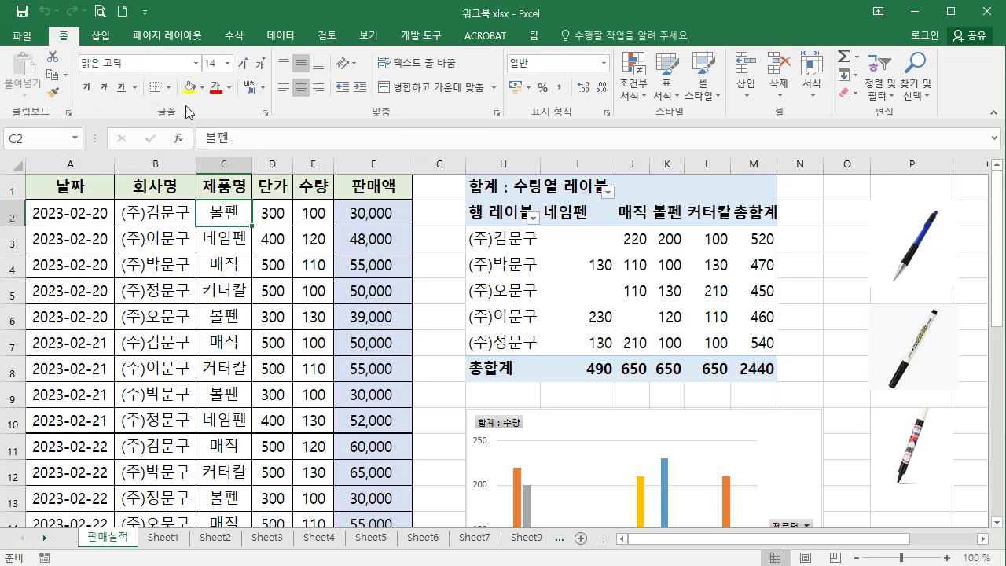
pyautogui.click(267, 116)
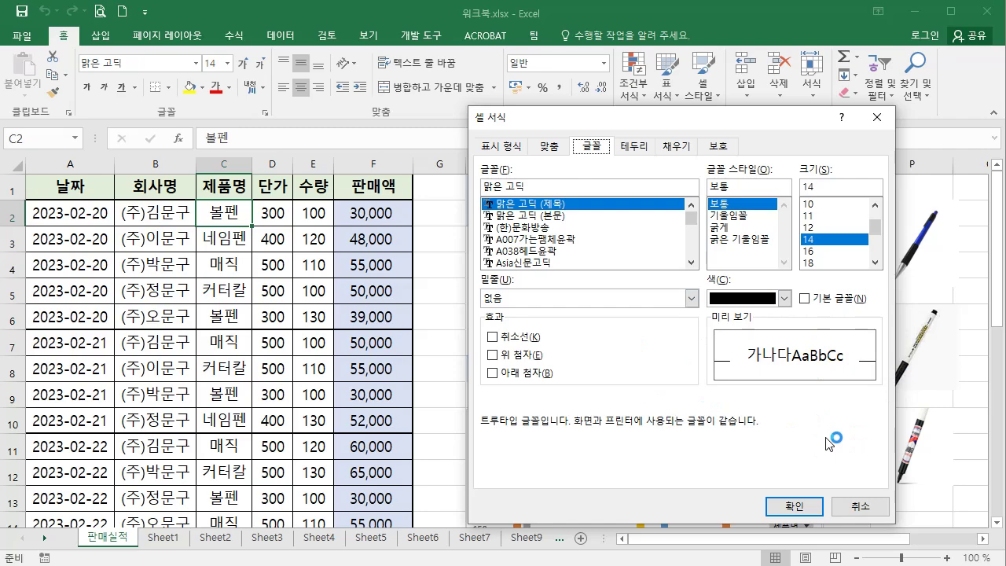
pyautogui.click(859, 507)
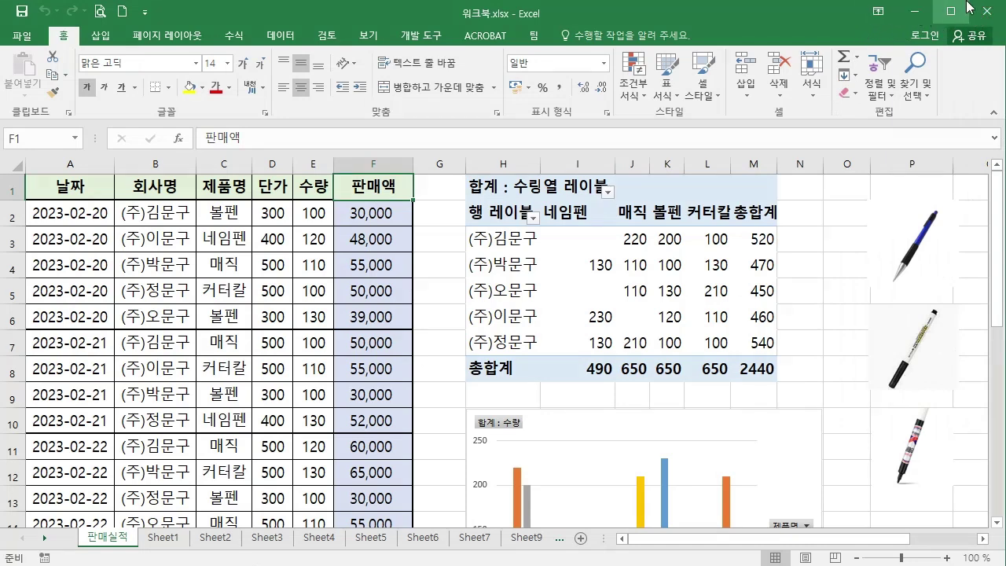
# Step: View the ribbon display options, and maximize the workbook window and restore it to its smaller size
pyautogui.click(878, 14)
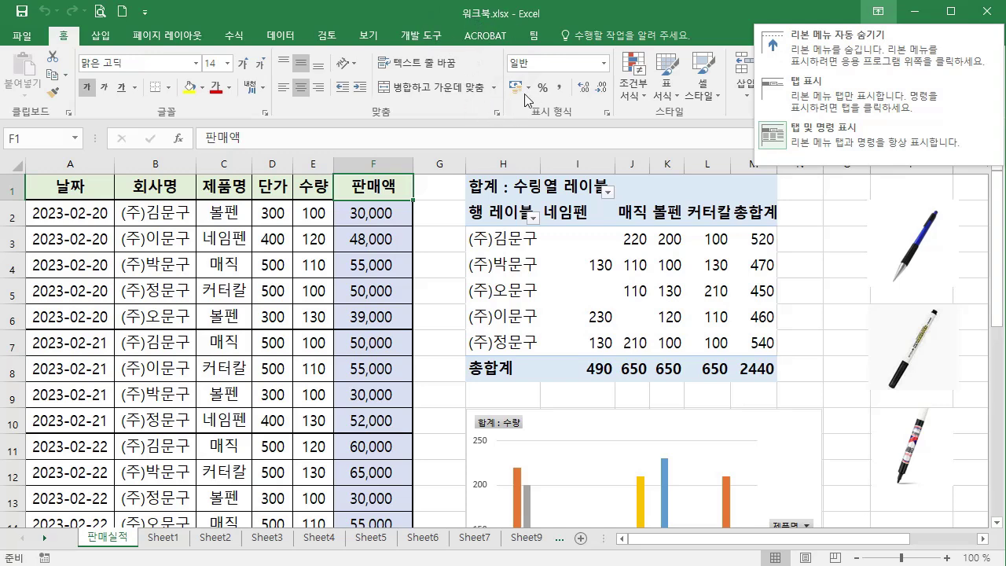
pyautogui.press('Escape')
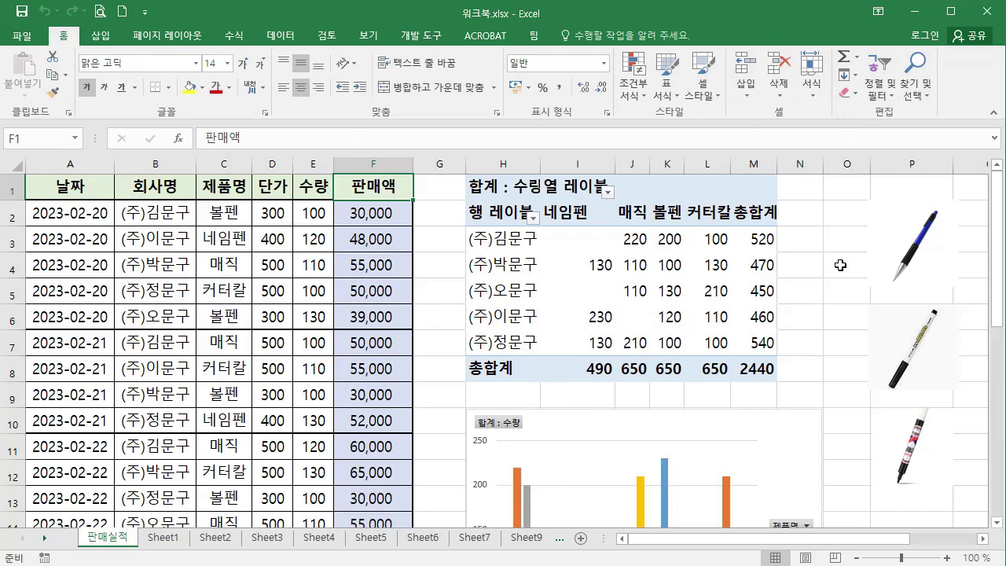
pyautogui.click(915, 11)
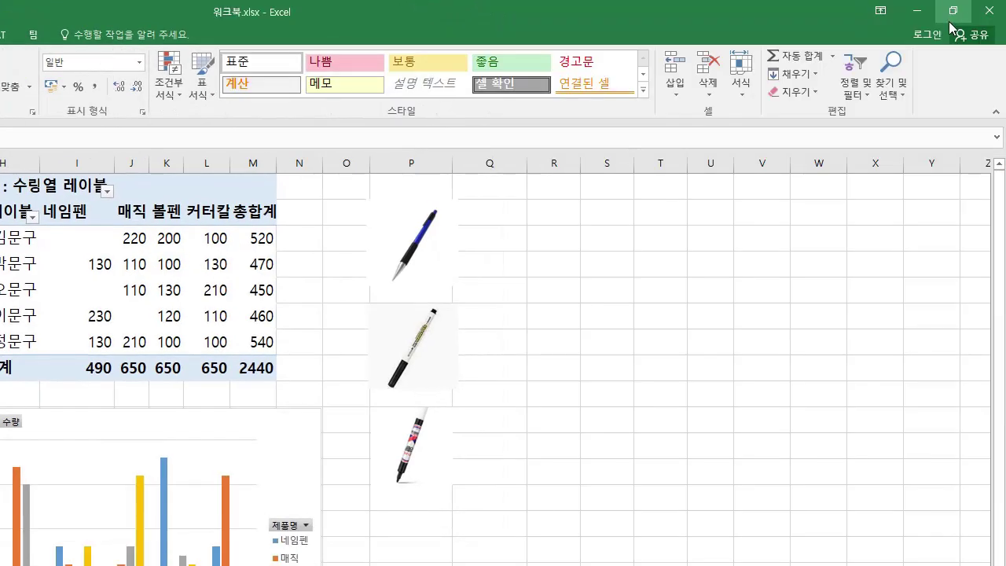
pyautogui.click(953, 12)
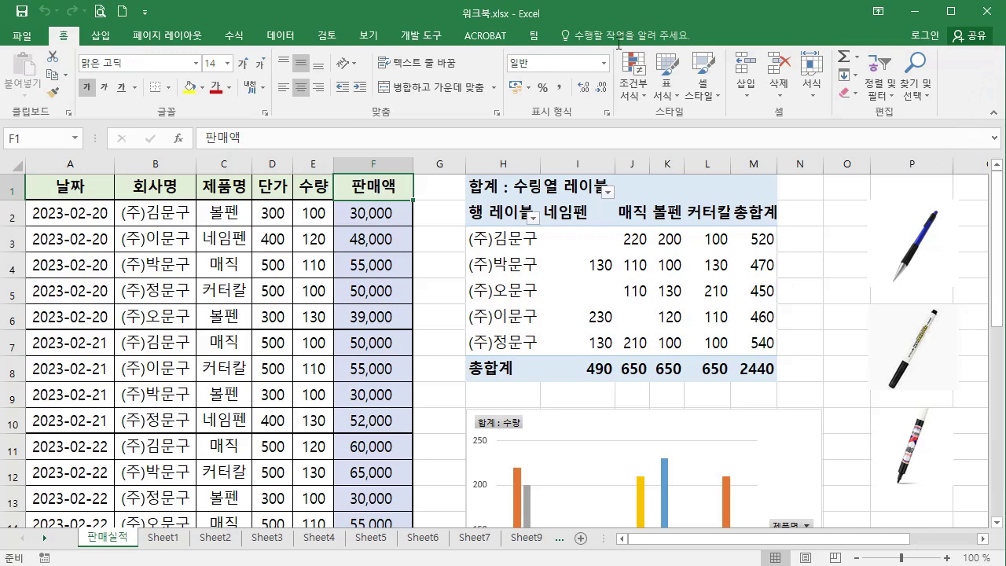
# Step: Check the names of cell A1, the blue ballpoint pen picture and the pivot chart by selecting each one
pyautogui.moveTo(601, 322)
pyautogui.click(66, 189)
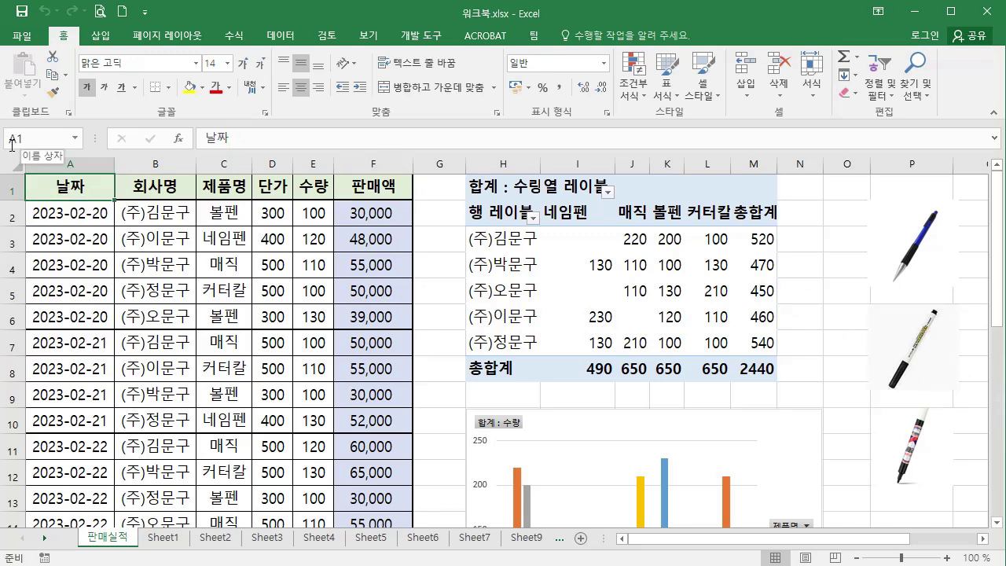
pyautogui.click(918, 257)
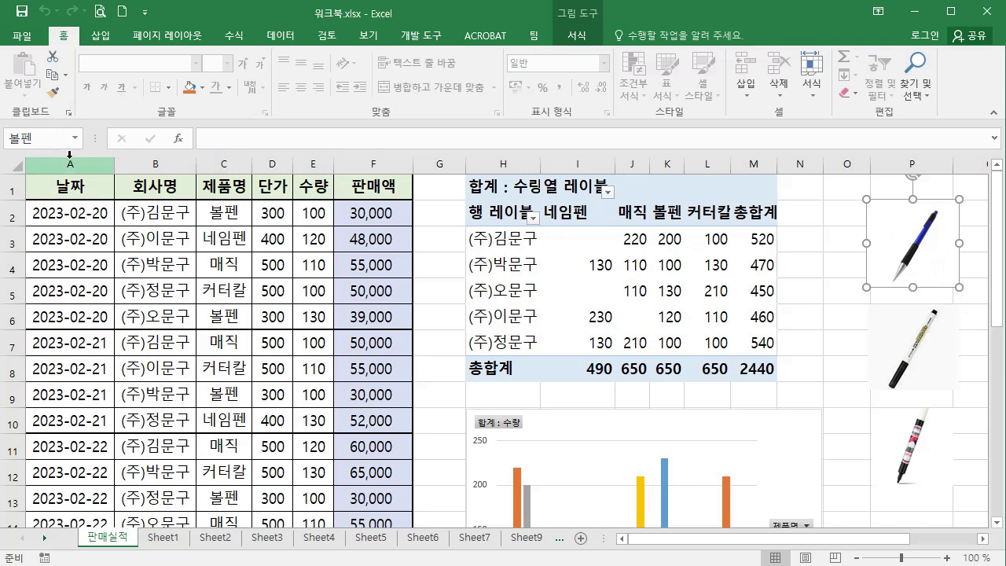
pyautogui.click(660, 456)
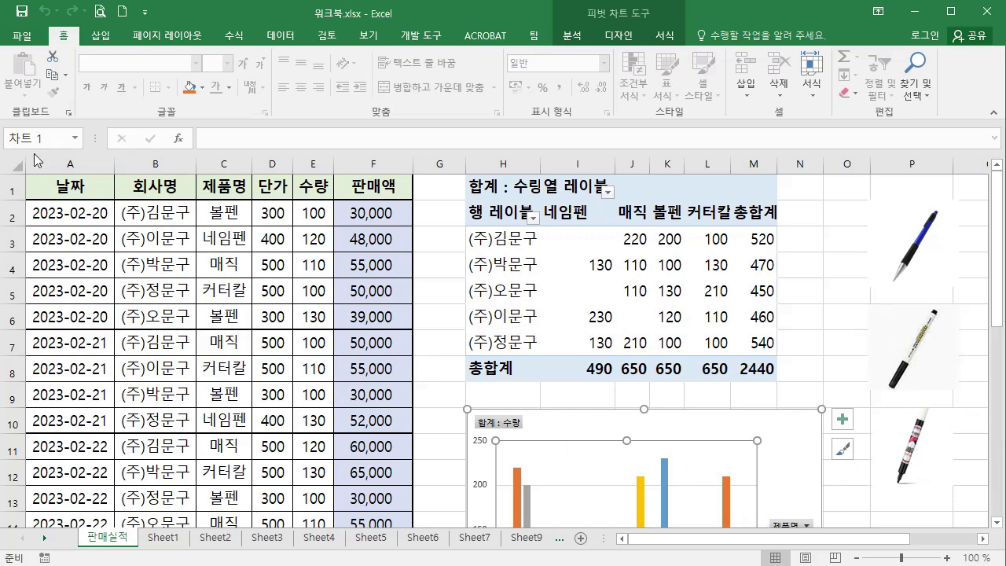
# Step: Rename the lowest marker picture in column P to 매직 and deselect it
pyautogui.click(919, 455)
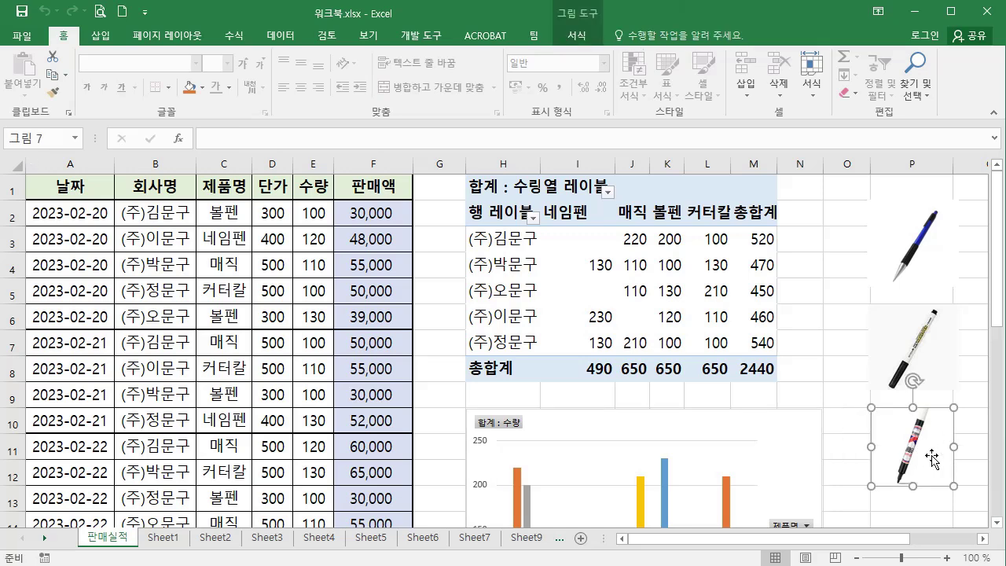
pyautogui.click(48, 139)
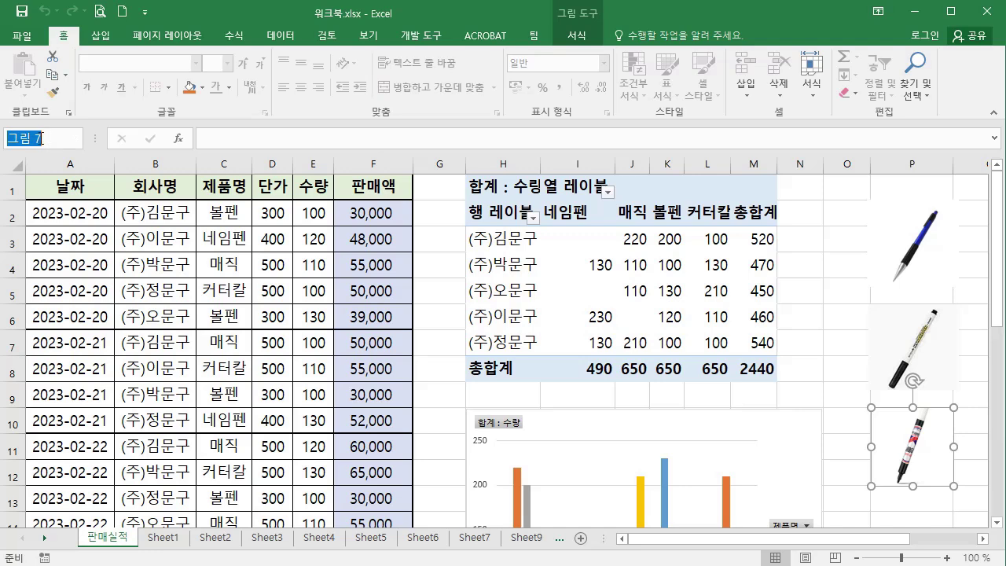
pyautogui.write('매직')
pyautogui.press('Return')
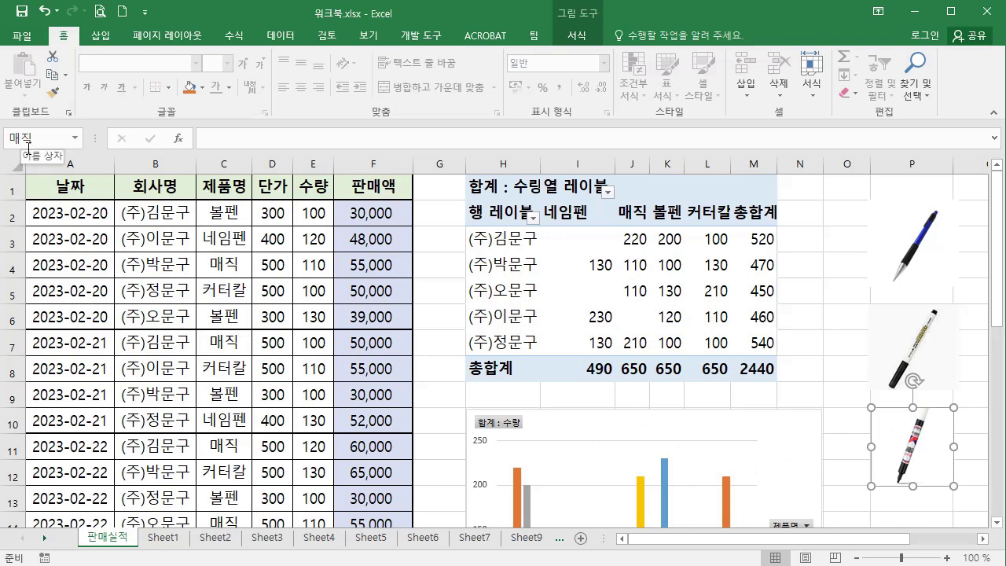
pyautogui.press('Escape')
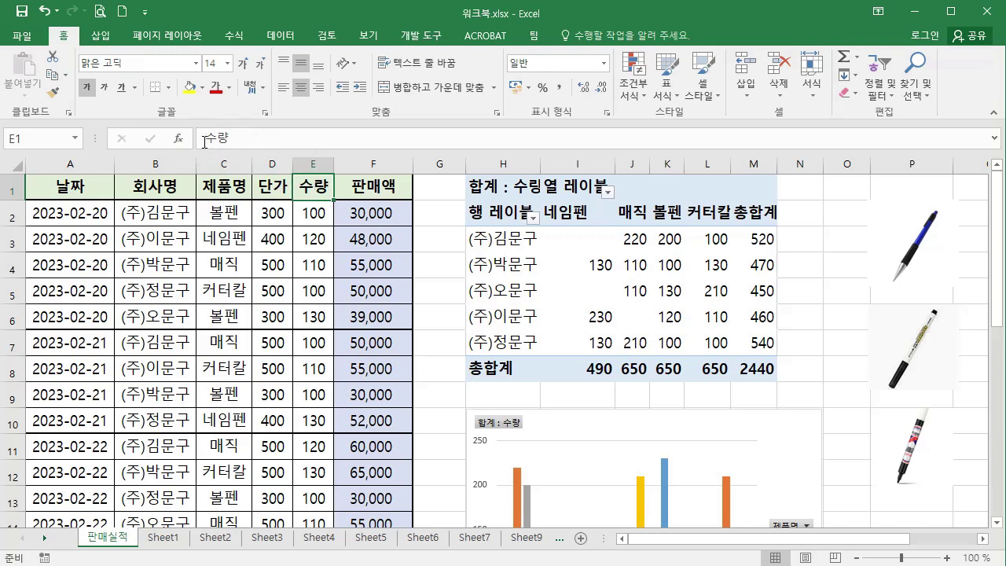
# Step: Inspect the formula behind the 판매액 value in cell F2
pyautogui.click(374, 211)
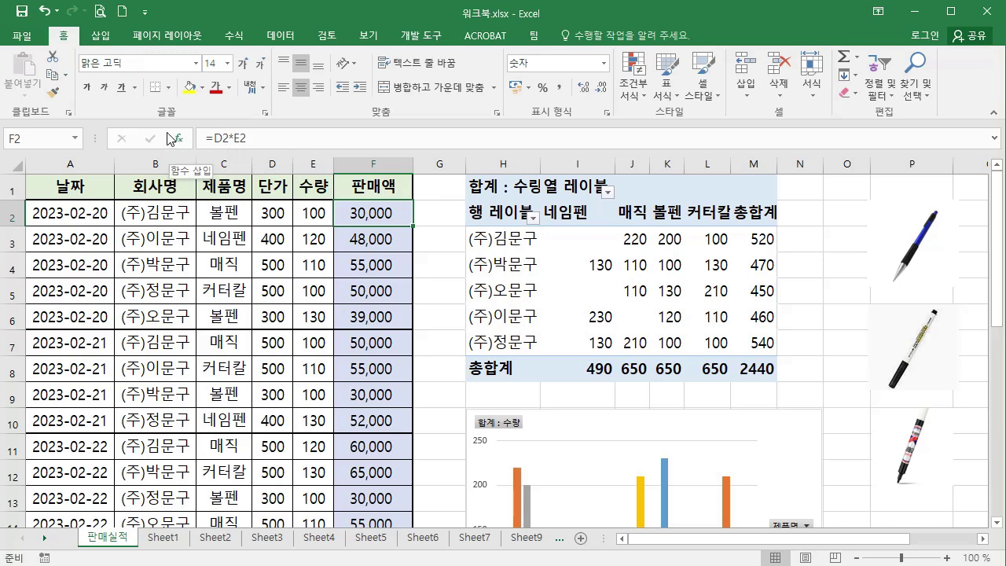
pyautogui.click(229, 138)
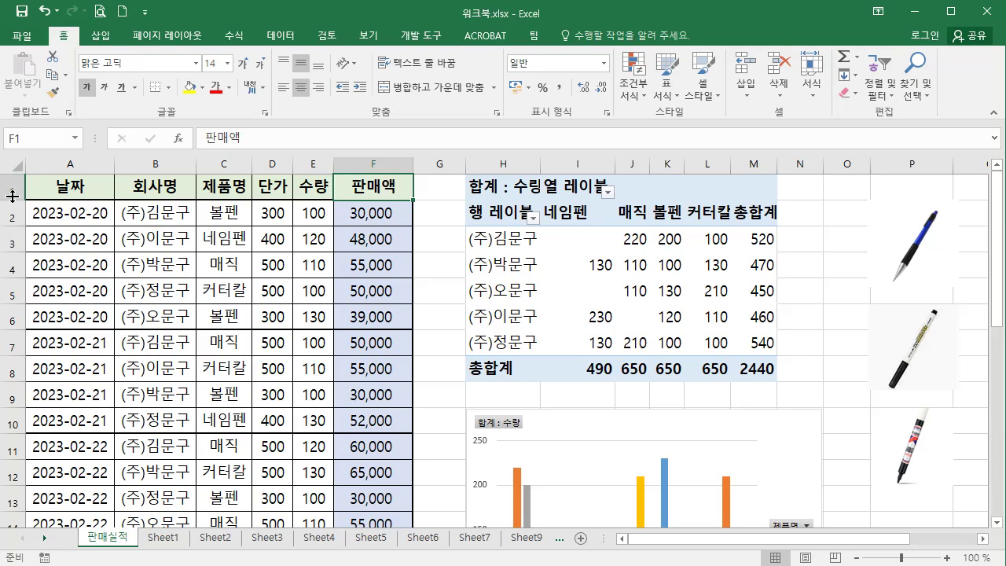
# Step: Jump to the worksheet's last row and last column, and return to cell A1
pyautogui.click(86, 168)
pyautogui.hotkey('ctrl', 'Down')
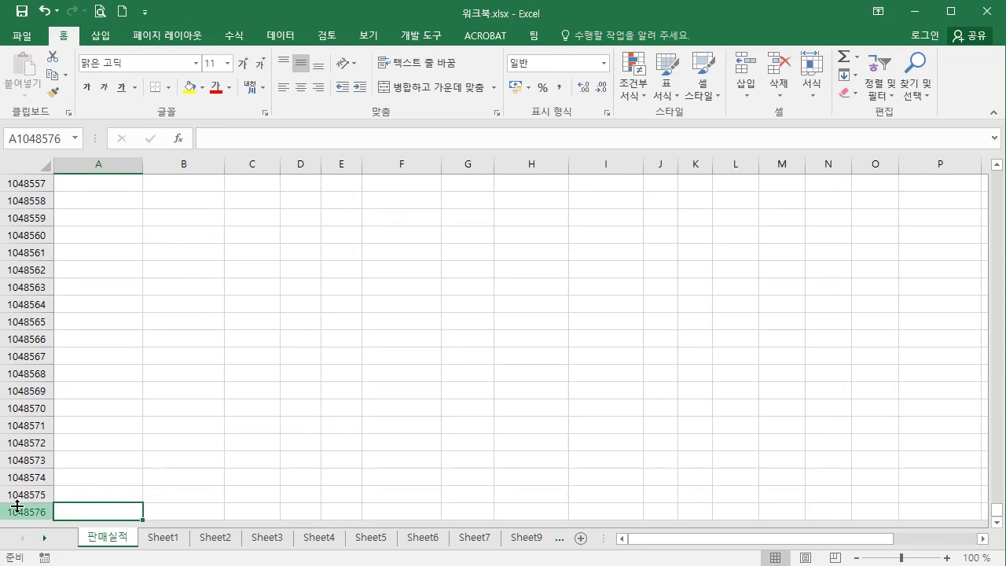
pyautogui.hotkey('ctrl', 'Right')
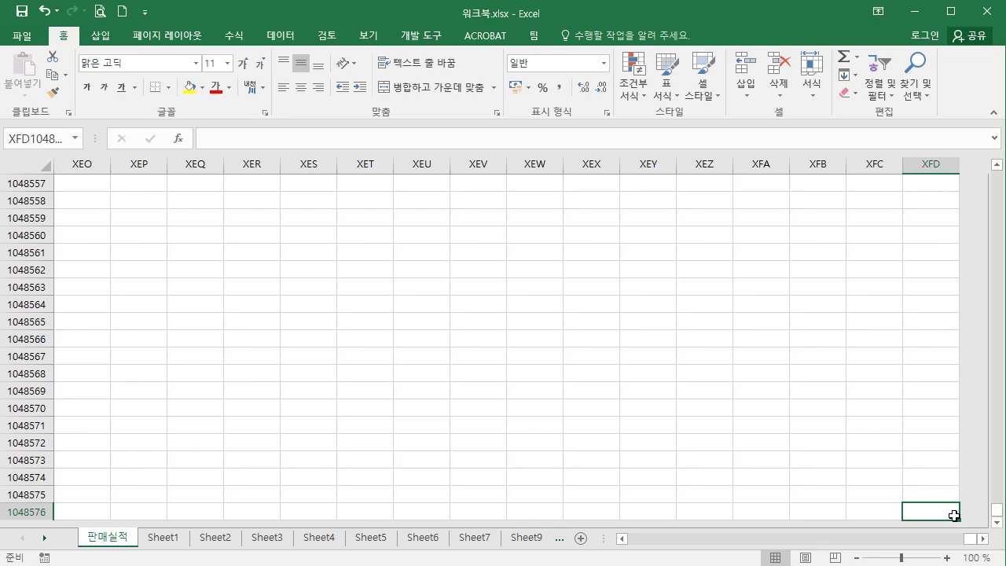
pyautogui.hotkey('ctrl', 'Home')
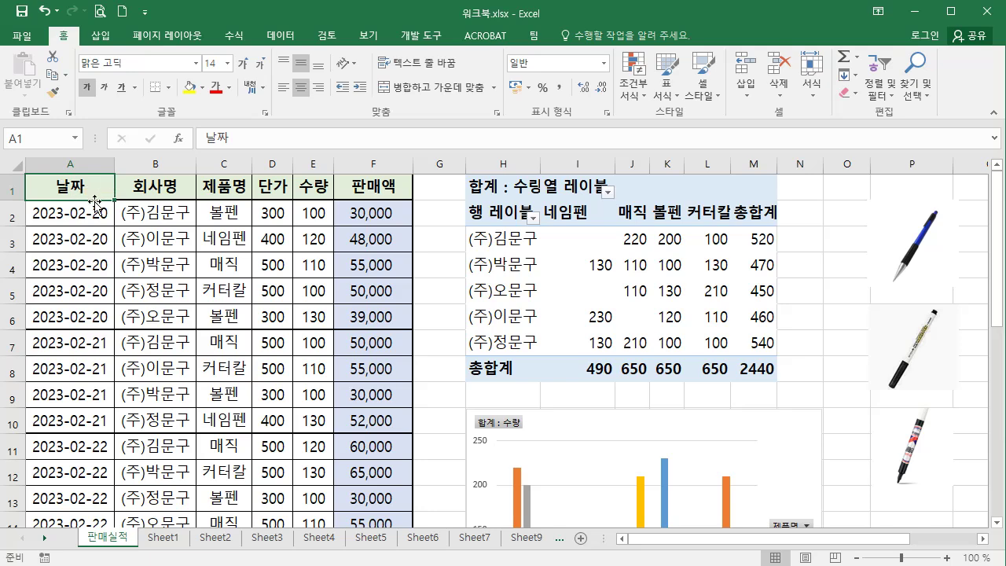
# Step: Select the range A2:B4 and the entire worksheet in turn, and end with only cell G2 selected
pyautogui.moveTo(93, 209); pyautogui.dragTo(158, 267)
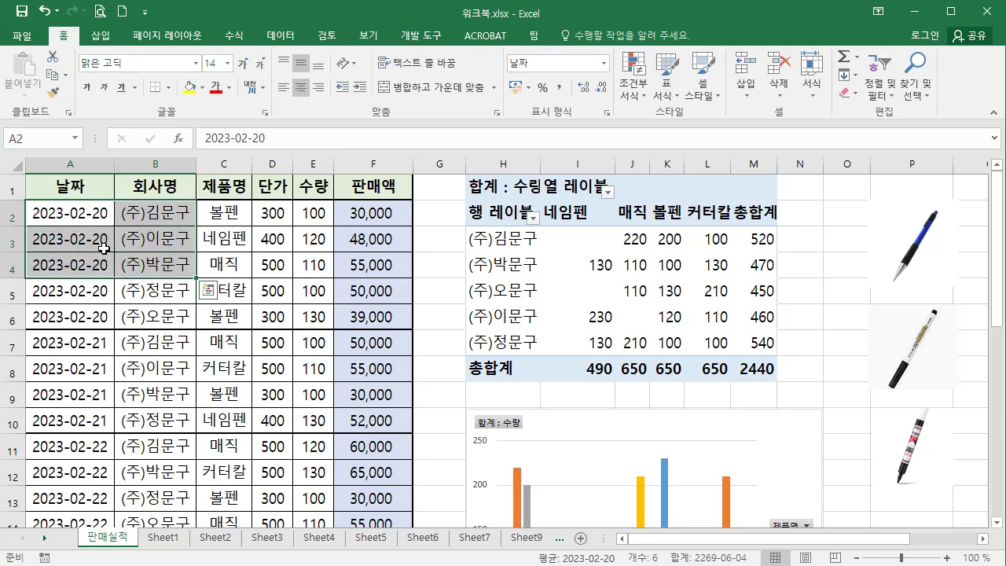
pyautogui.hotkey('ctrl', 'Home')
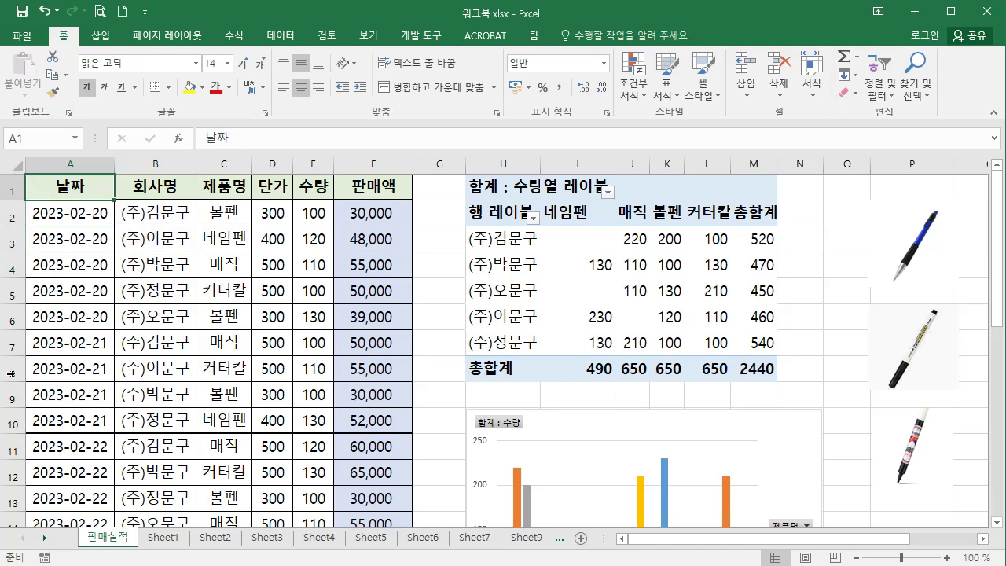
pyautogui.click(18, 166)
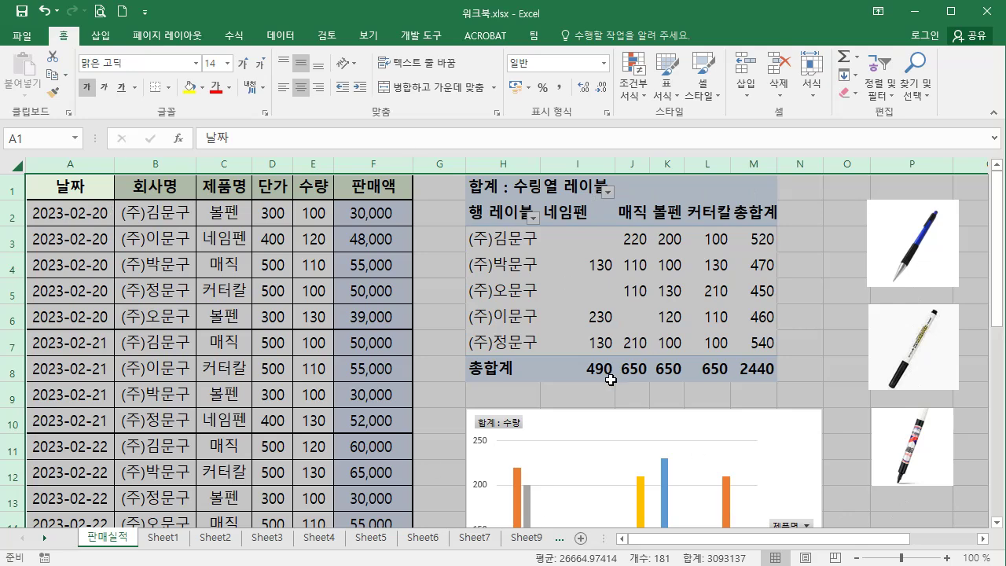
pyautogui.click(437, 219)
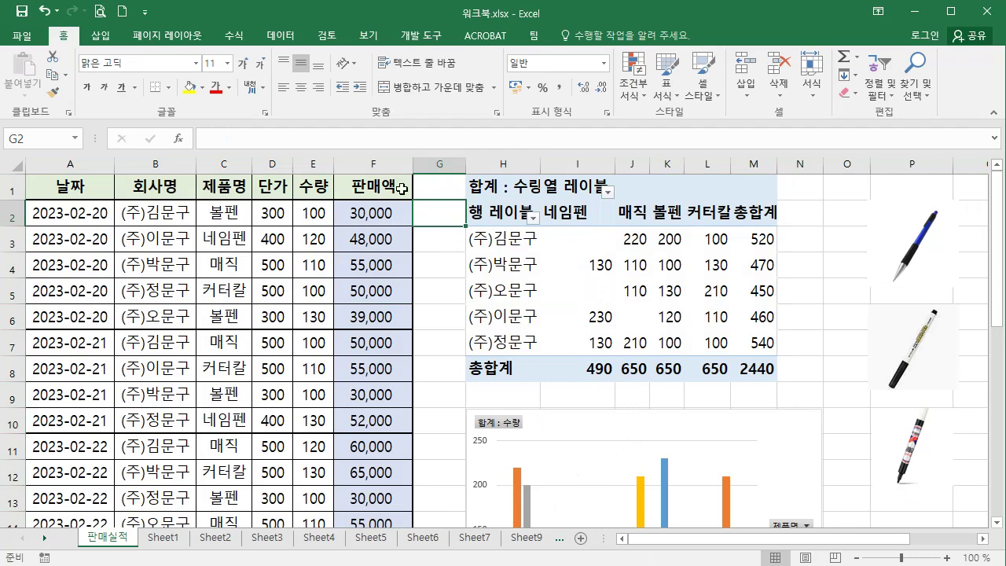
# Step: Look through Sheet1, Sheet2 and Sheet3, and return to the 판매실적 sheet
pyautogui.moveTo(651, 381)
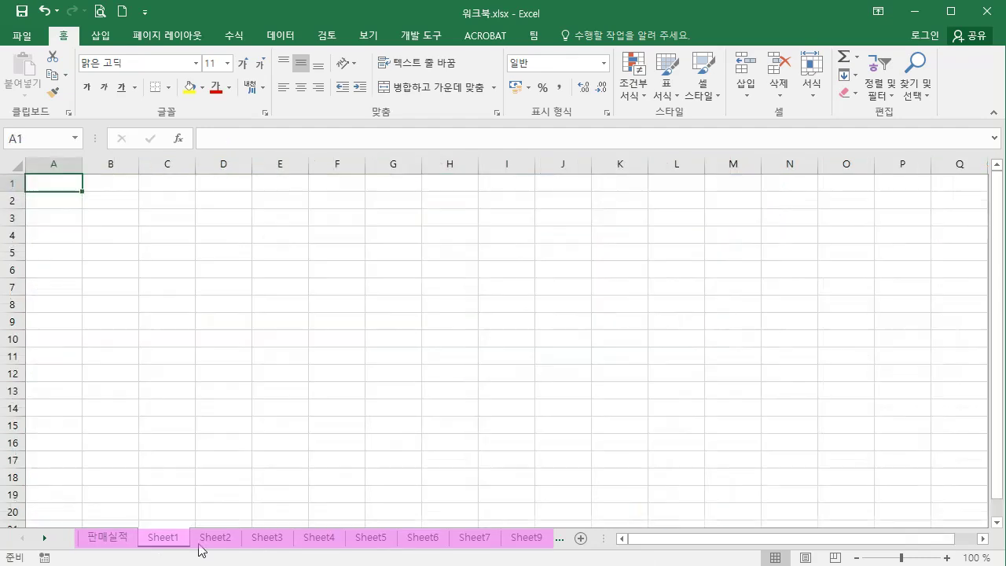
pyautogui.click(217, 543)
pyautogui.click(266, 544)
pyautogui.click(223, 542)
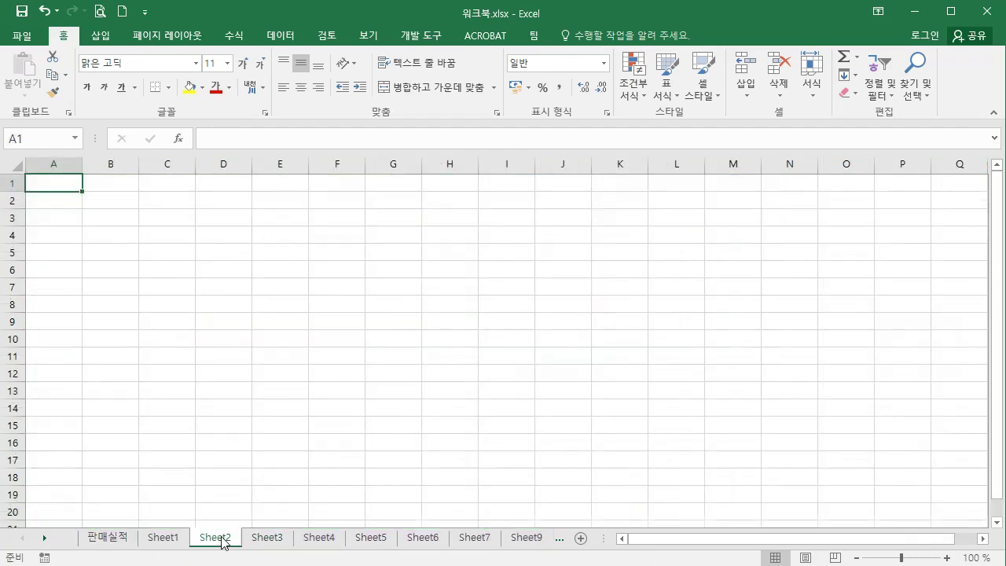
pyautogui.click(169, 539)
pyautogui.click(108, 541)
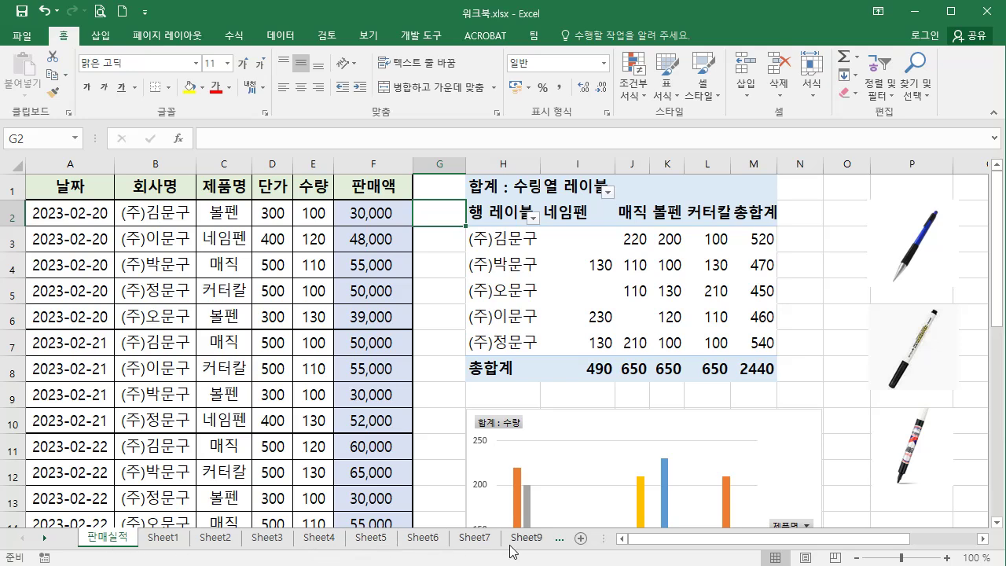
# Step: Insert a new worksheet after the 판매실적 sheet and delete it again
pyautogui.click(580, 537)
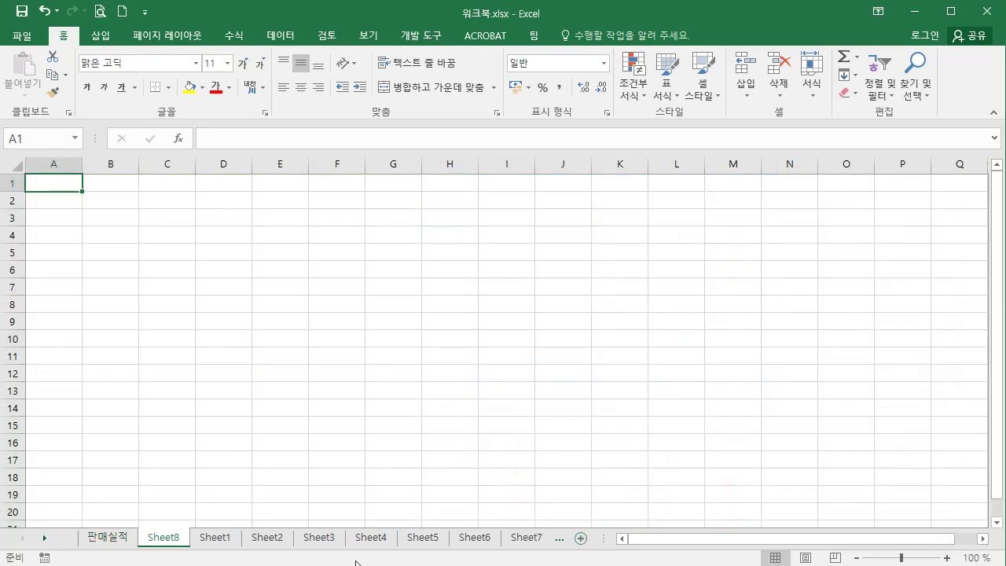
pyautogui.rightClick(171, 541)
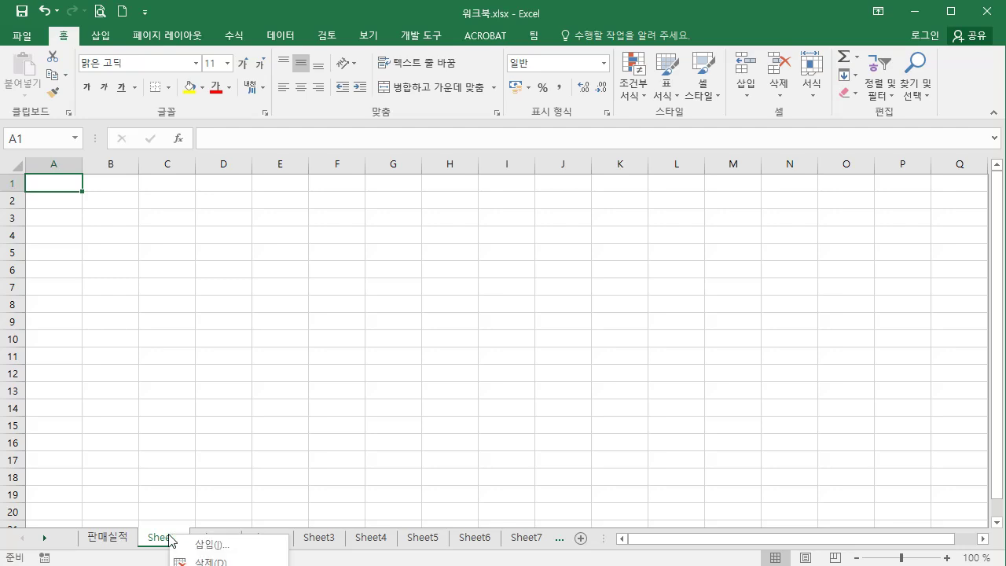
pyautogui.click(203, 563)
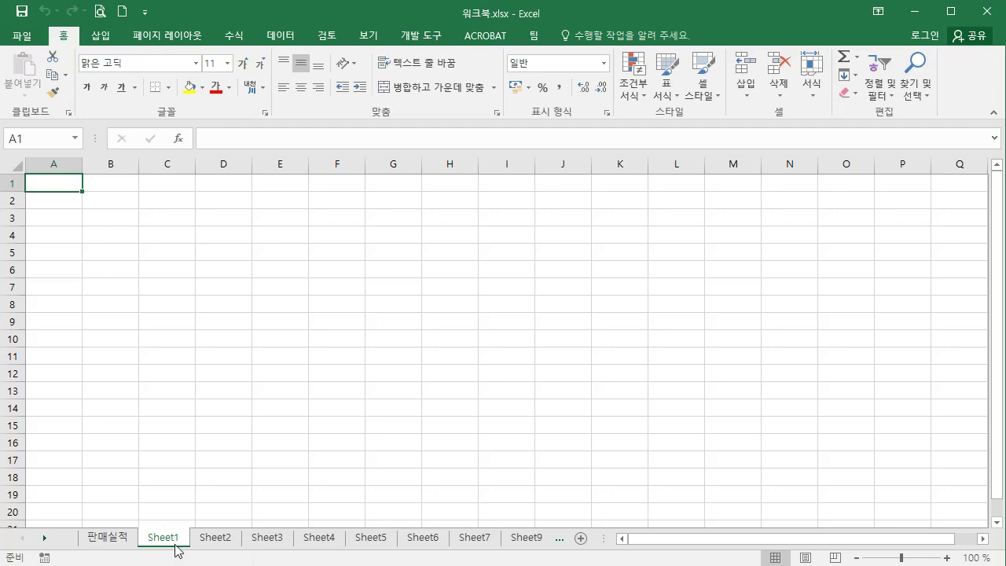
# Step: Browse the sheet tabs through to Sheet10 and return to the 판매실적 sheet
pyautogui.click(45, 539)
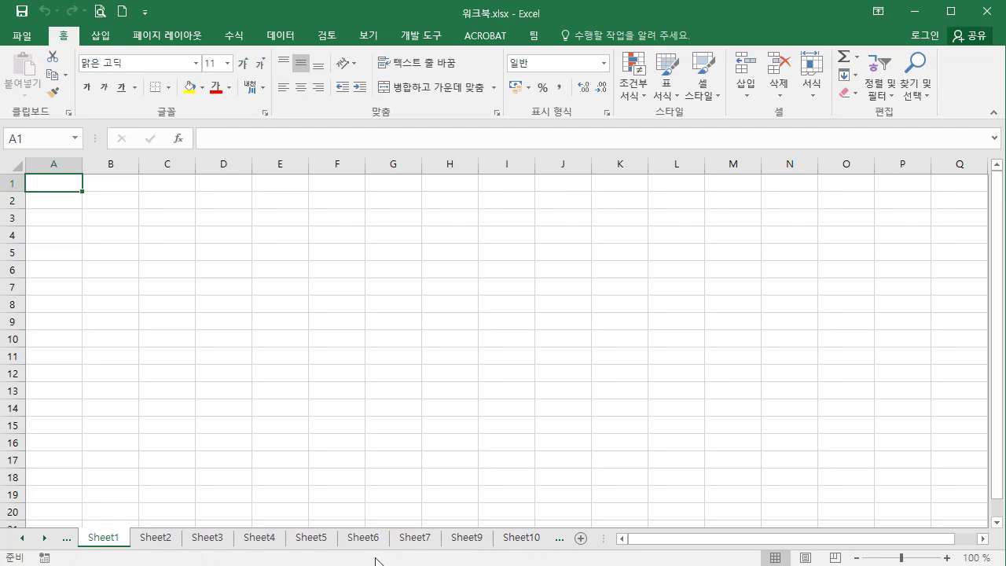
pyautogui.click(44, 539)
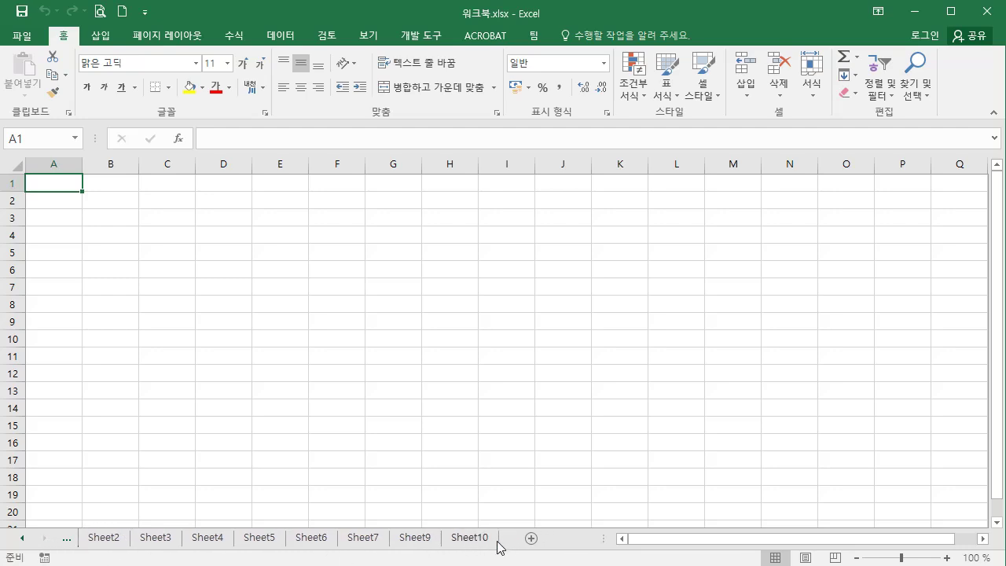
pyautogui.click(23, 537)
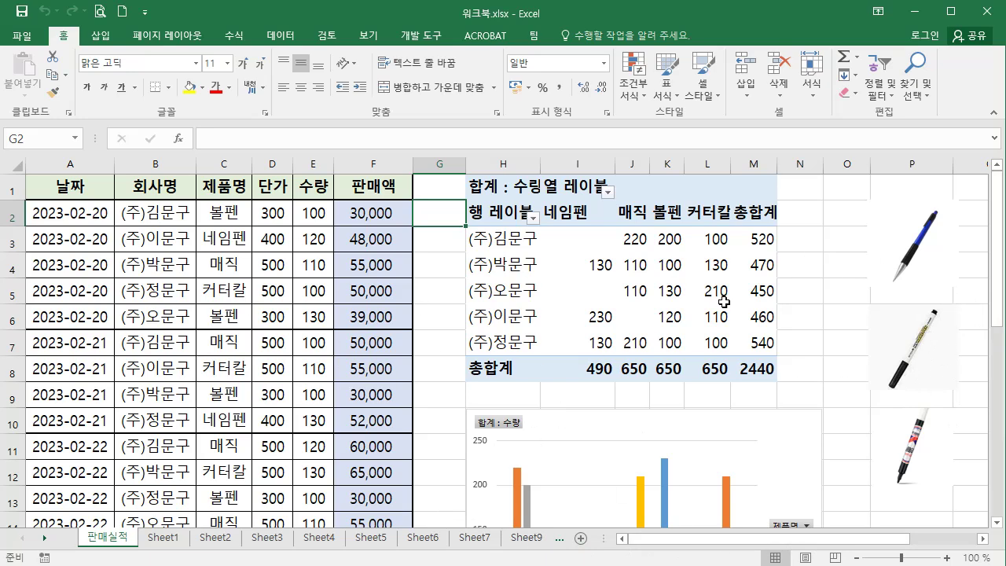
# Step: Look across the 판매실적 sheet to the columns beyond the pen pictures and back, and down to the full chart
pyautogui.moveTo(705, 544); pyautogui.dragTo(645, 560)
pyautogui.click(983, 538)
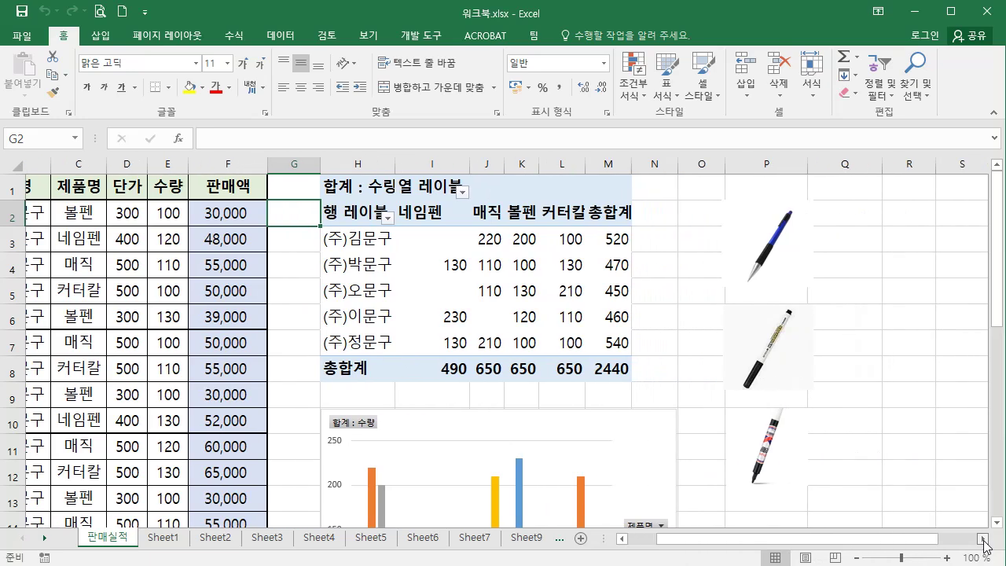
pyautogui.click(622, 538)
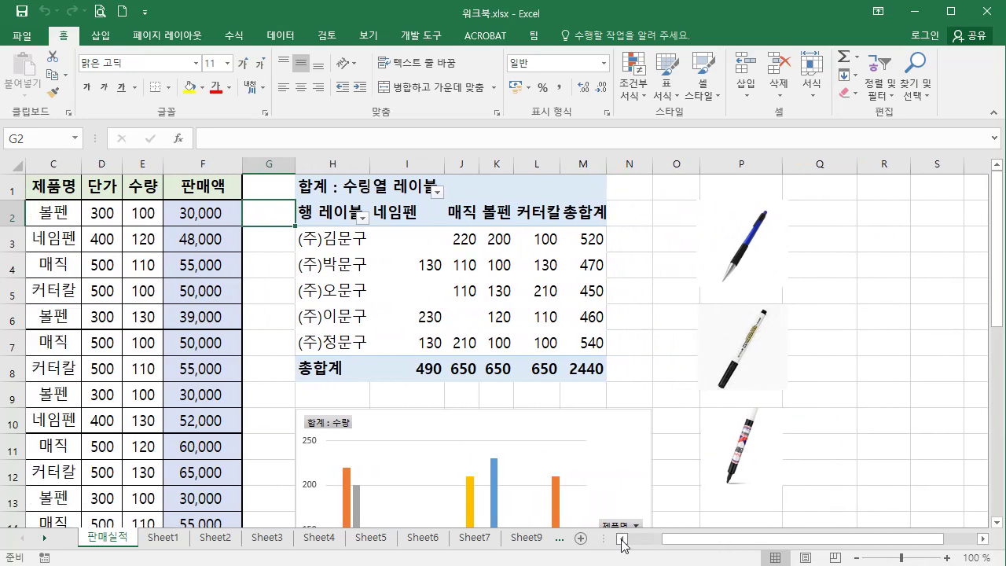
pyautogui.click(622, 538)
pyautogui.click(621, 538)
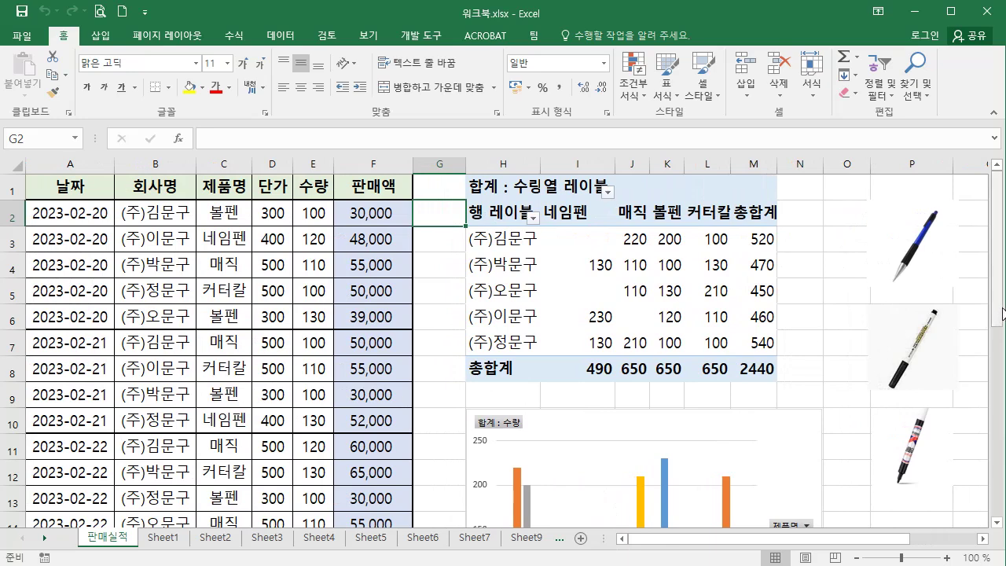
pyautogui.moveTo(1001, 245)
pyautogui.mouseDown()
pyautogui.moveTo(1000, 449)
pyautogui.moveTo(1000, 243)
pyautogui.mouseUp()
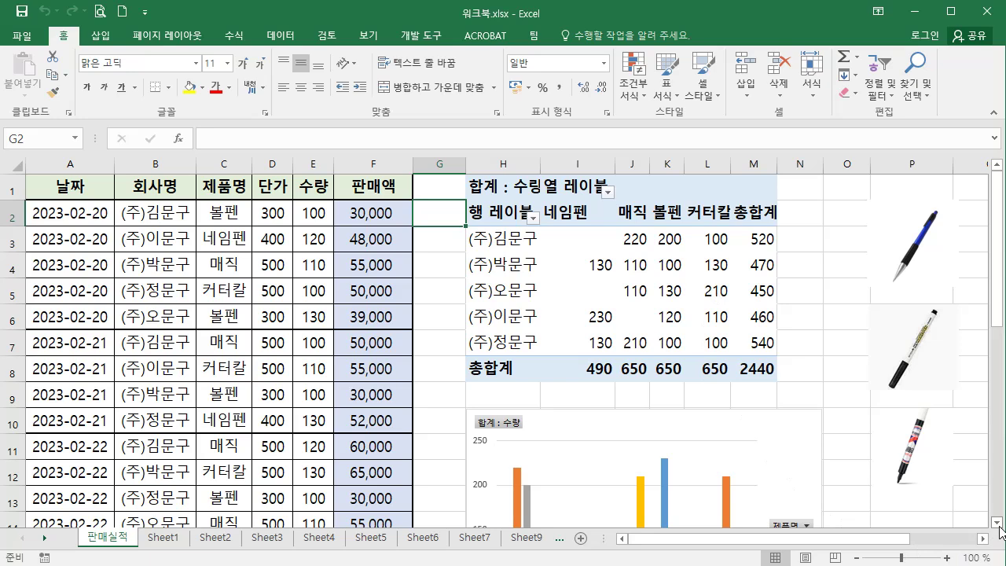
pyautogui.moveTo(996, 523); pyautogui.dragTo(997, 523)
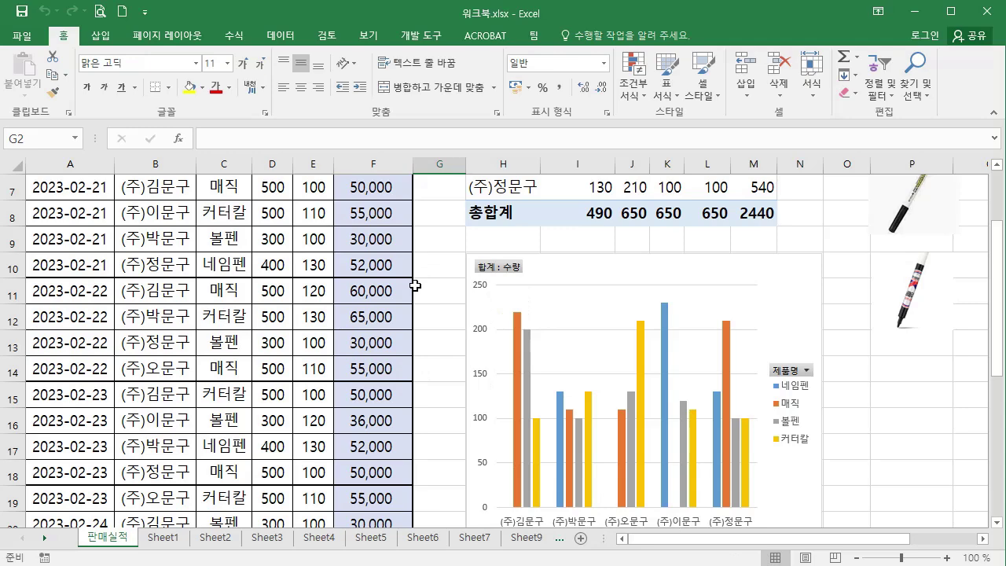
# Step: View the 판매실적 sheet in Page Layout and Page Break Preview in turn, and return to Normal view
pyautogui.click(806, 559)
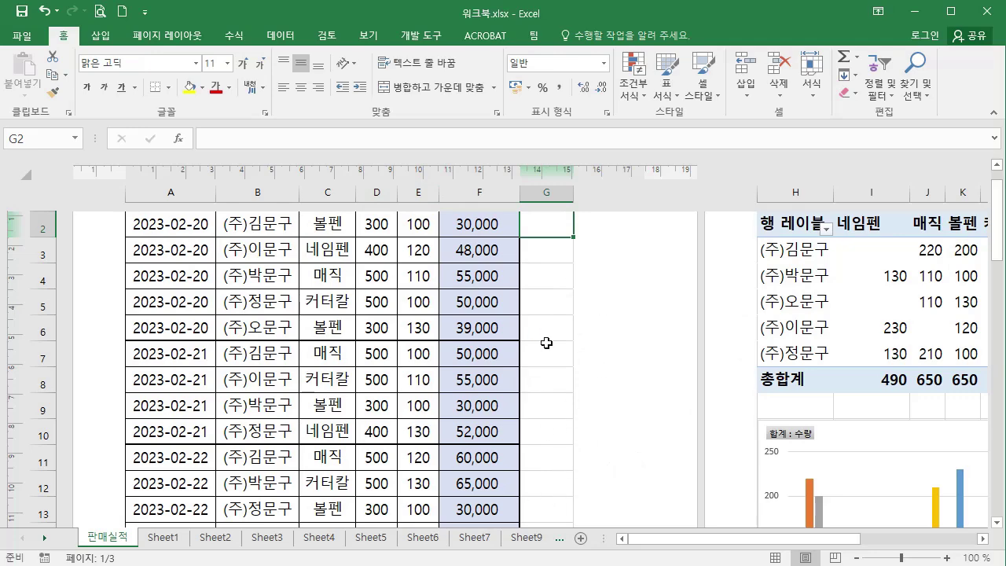
pyautogui.click(836, 558)
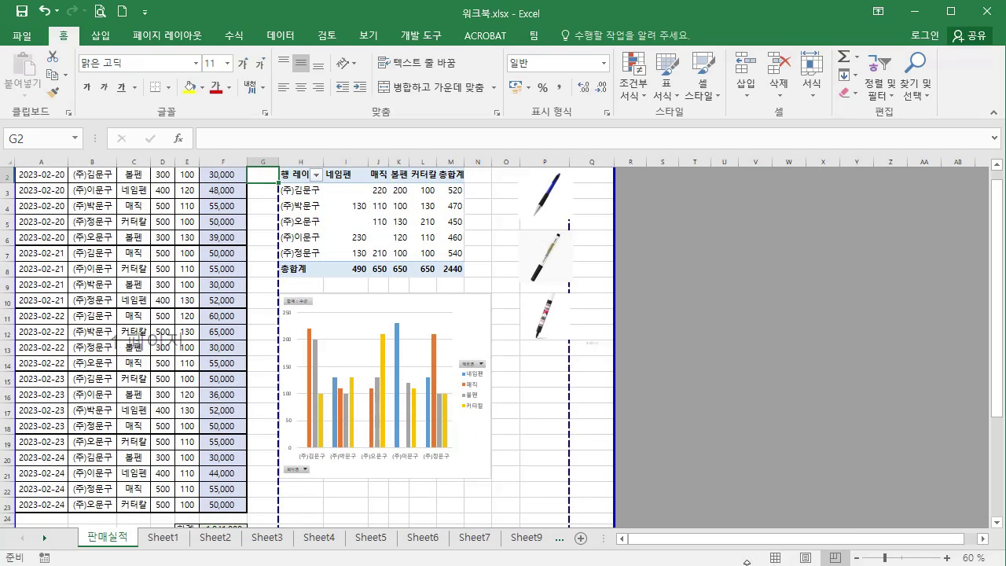
pyautogui.click(775, 558)
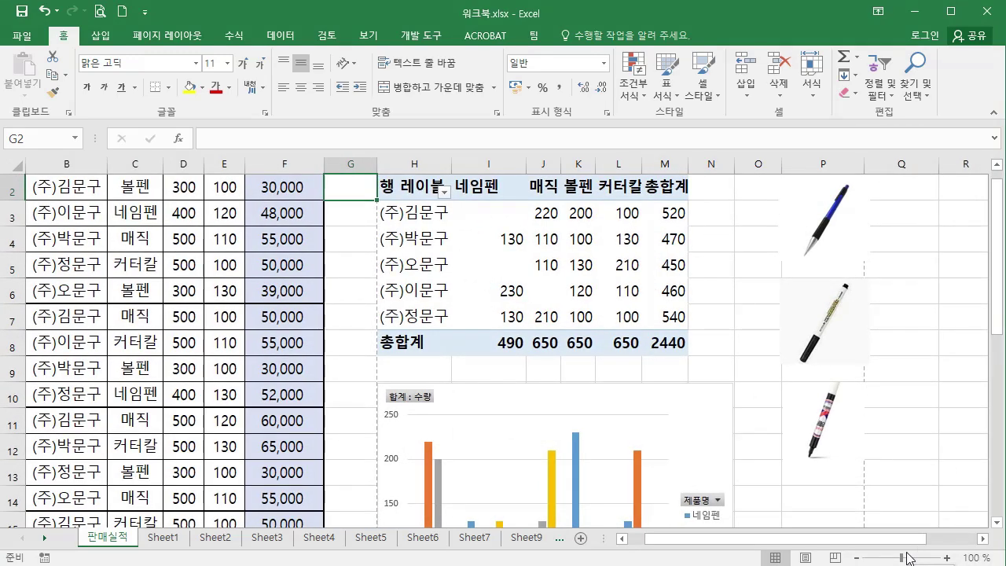
# Step: Try several zoom levels on the 판매실적 sheet, including 142%, 87%, 110% and 190%, and end at 70%
pyautogui.moveTo(901, 561); pyautogui.dragTo(907, 561)
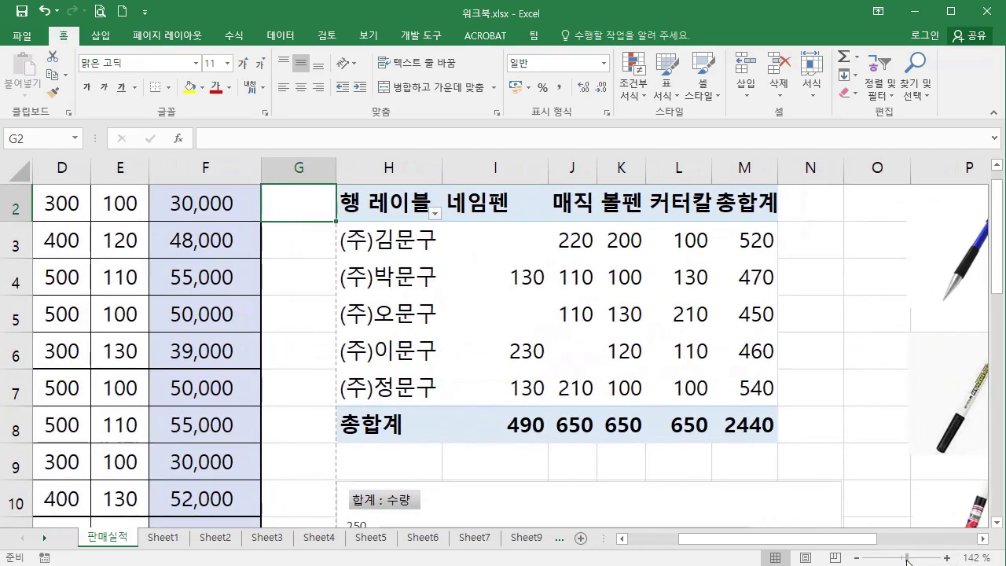
pyautogui.moveTo(908, 561); pyautogui.dragTo(897, 561)
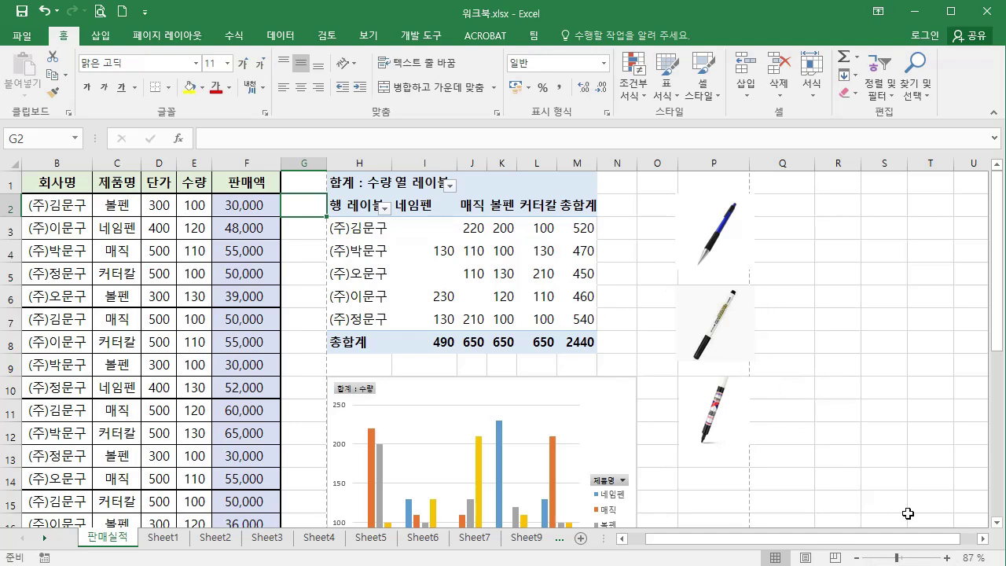
pyautogui.click(947, 557)
pyautogui.click(947, 557)
pyautogui.click(947, 557)
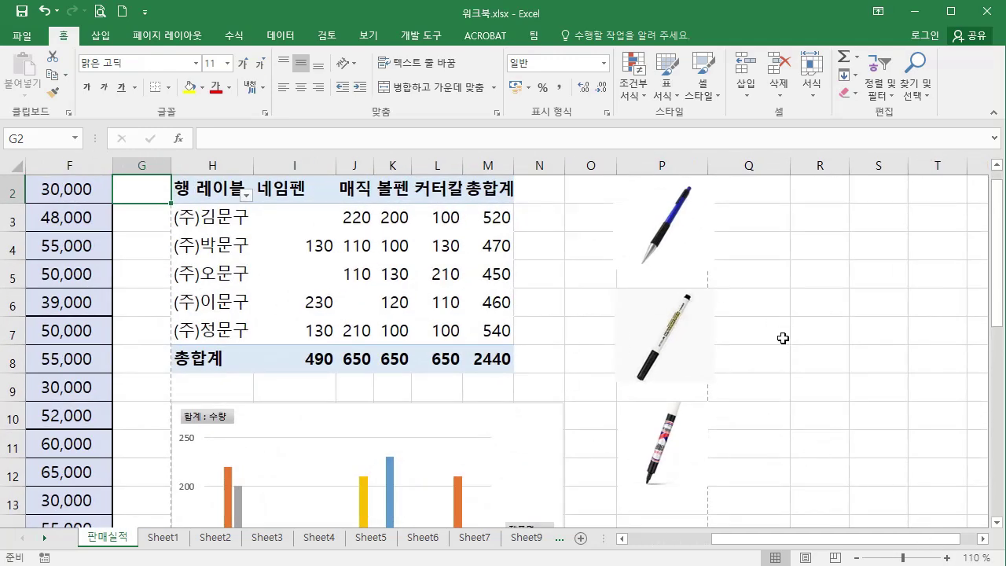
pyautogui.click(856, 557)
pyautogui.click(856, 557)
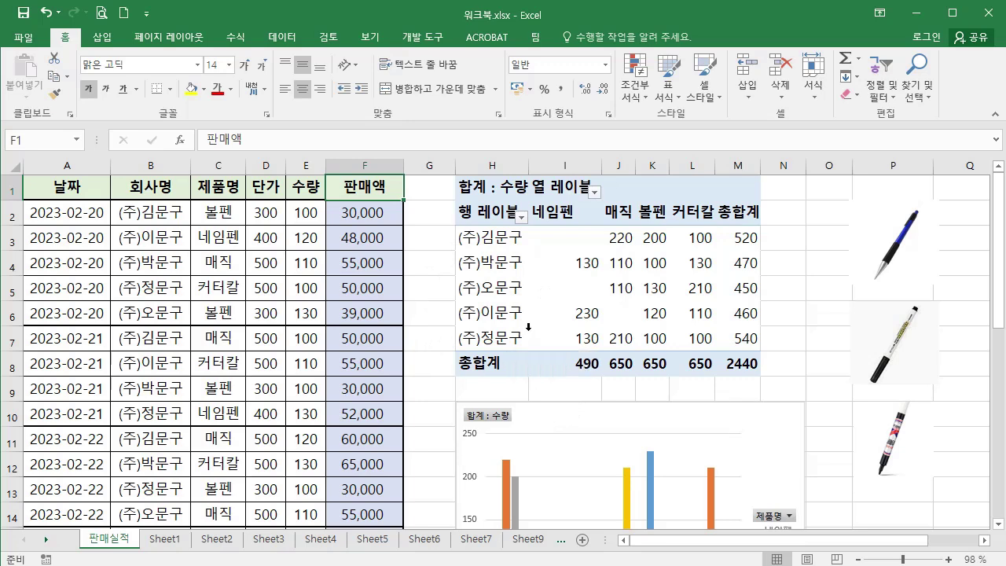
pyautogui.keyDown('ctrl'); pyautogui.scroll(4, 528, 326); pyautogui.keyUp('ctrl')
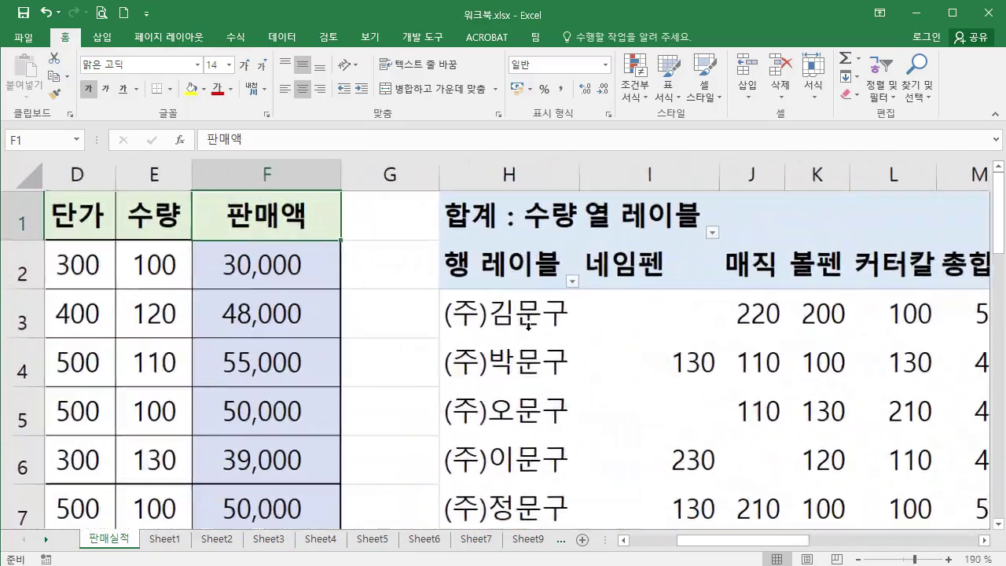
pyautogui.keyDown('ctrl'); pyautogui.scroll(-6, 528, 331); pyautogui.keyUp('ctrl')
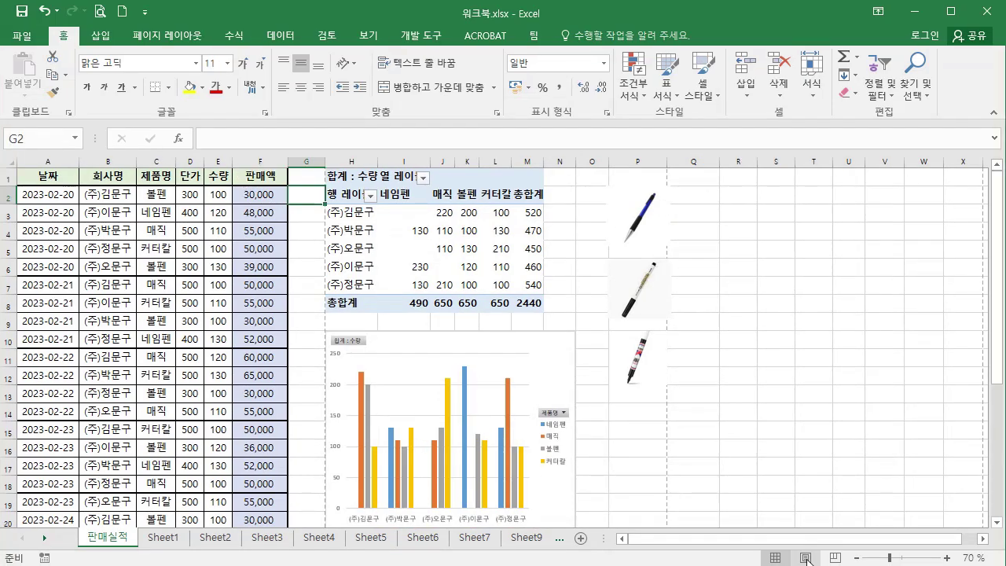
# Step: Check the sheet's header area in Page Layout view and switch back to Normal view
pyautogui.click(806, 559)
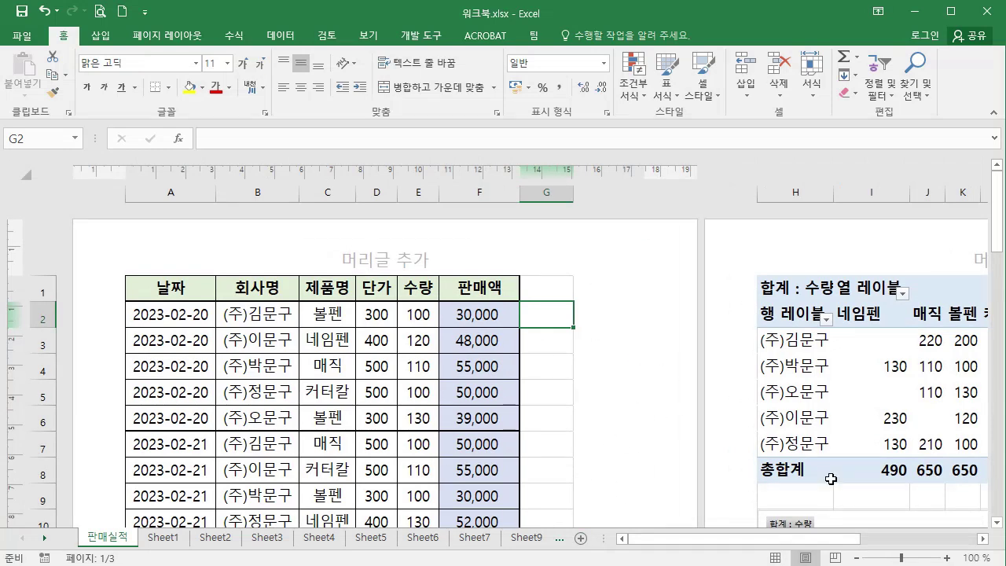
pyautogui.click(776, 558)
# Step: Auto-hide the ribbon, reveal it temporarily, and restore its permanent display with tabs and commands (탭 및 명령 표시)
pyautogui.click(878, 11)
pyautogui.click(854, 37)
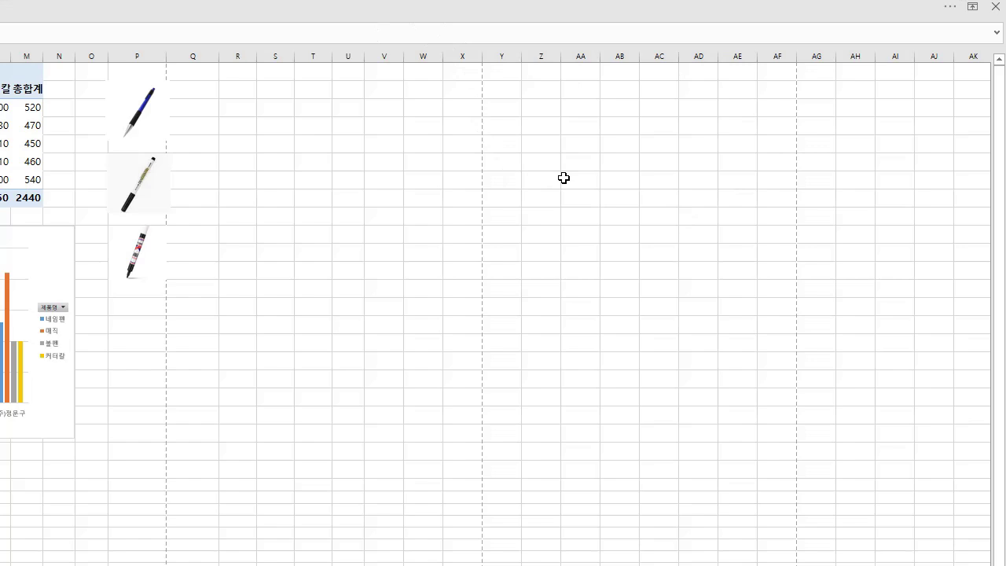
pyautogui.click(950, 8)
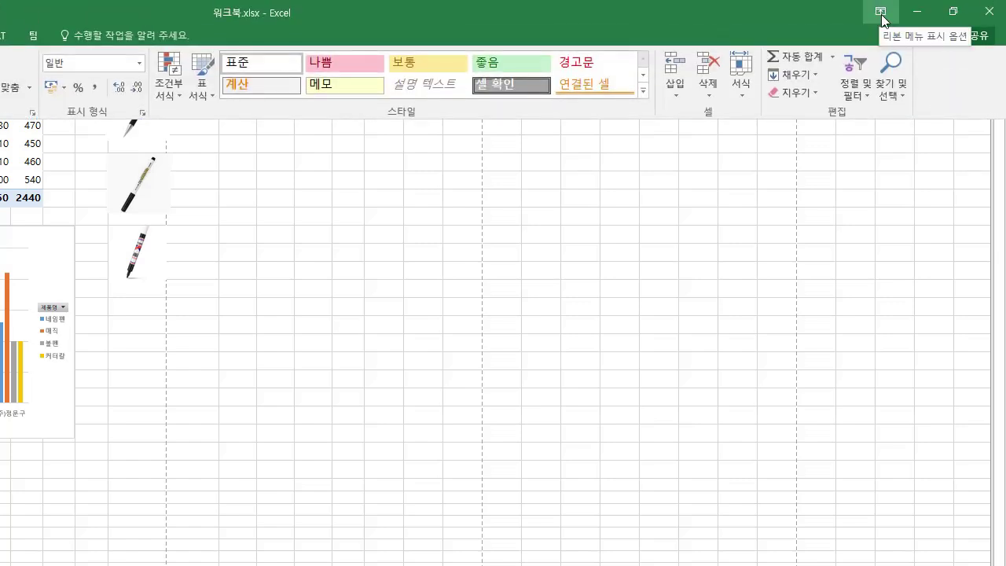
pyautogui.click(881, 20)
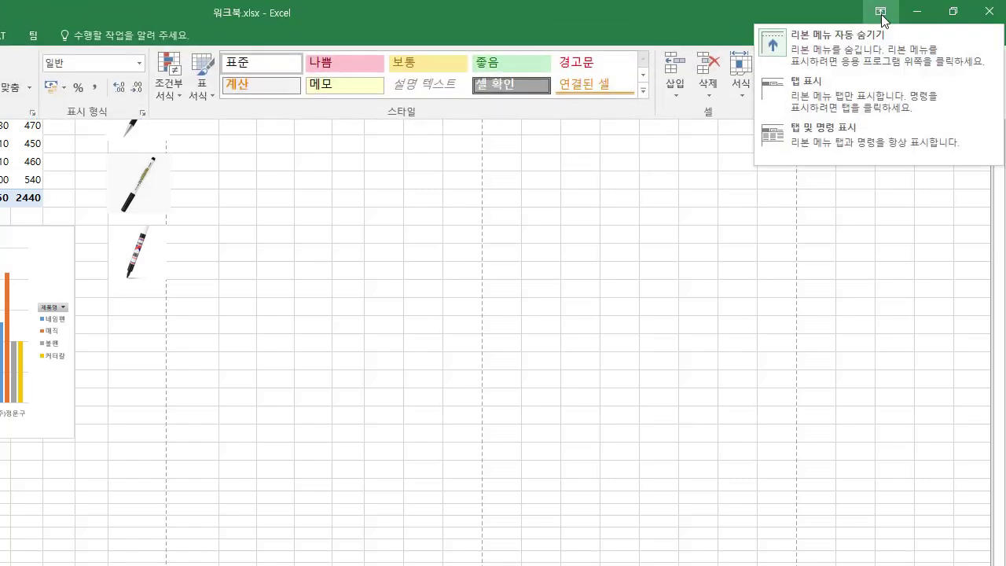
pyautogui.click(840, 136)
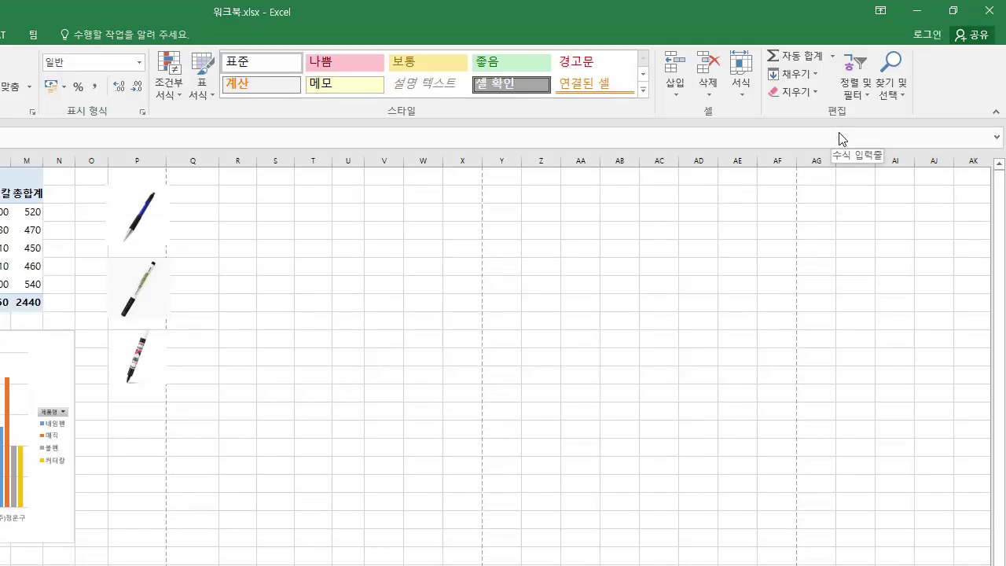